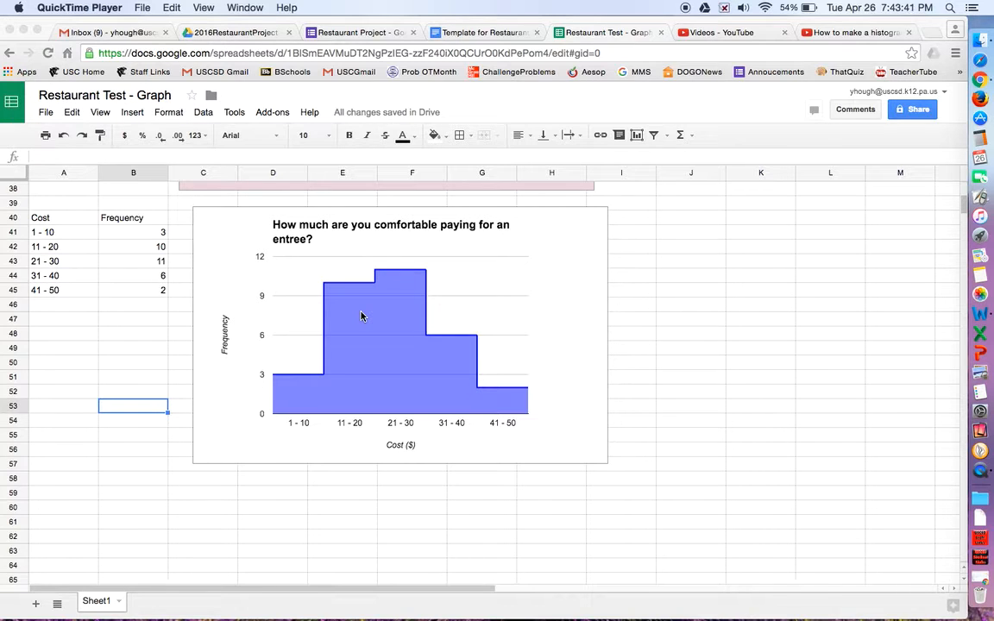
Delete the existing entree price histogram beside the Cost and Frequency table
left_click(410, 339)
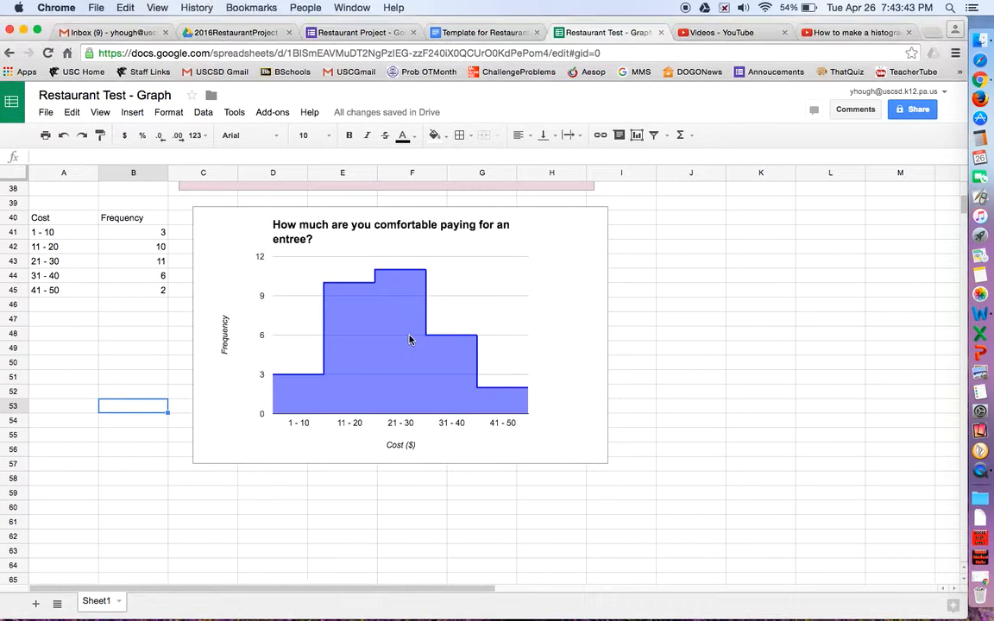
left_click(402, 350)
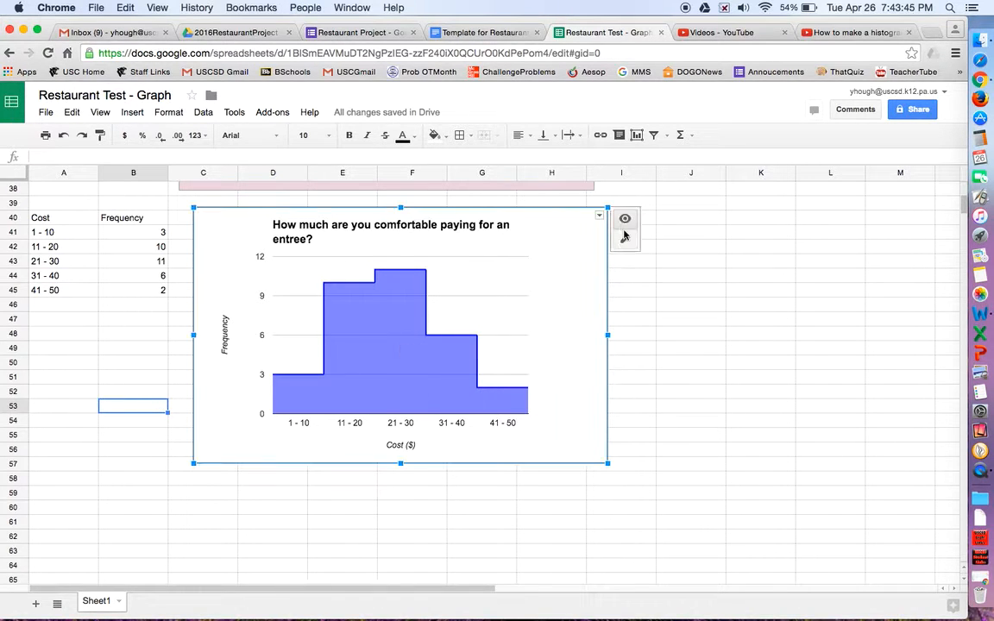
left_click(625, 240)
left_click(448, 315)
left_click(383, 344)
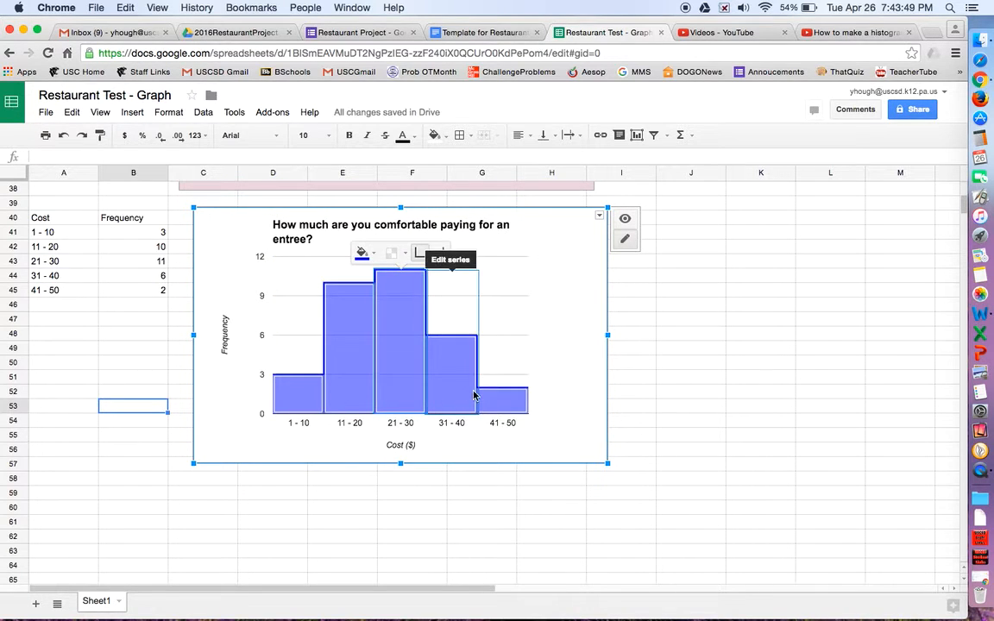
key("Delete")
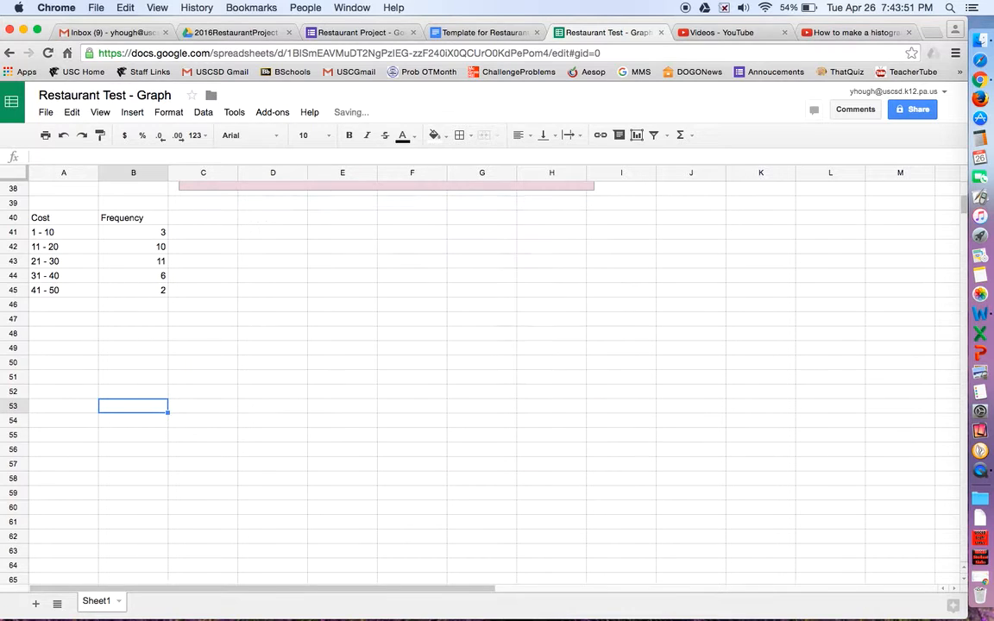
Examine the Cost header and its interval labels in cells A40 to A45
left_click(82, 289)
left_click(57, 220)
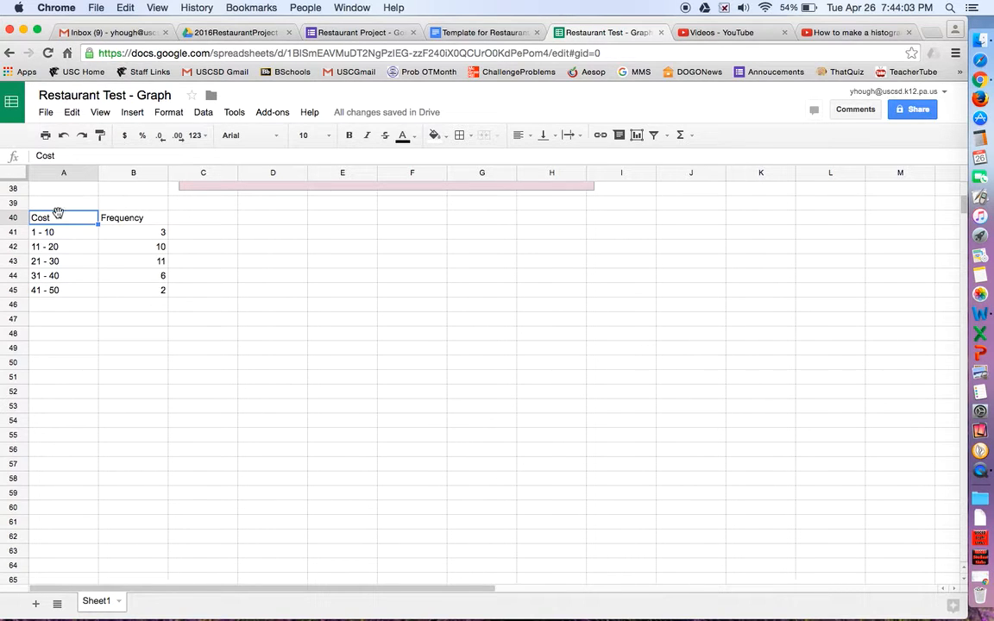
left_click(47, 232)
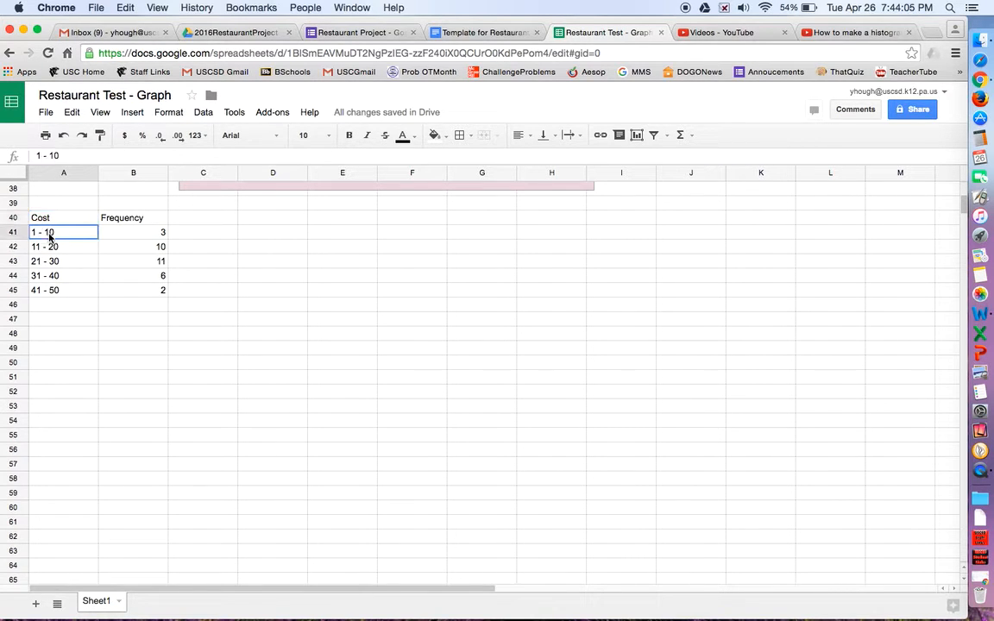
left_click(68, 249)
left_click(66, 261)
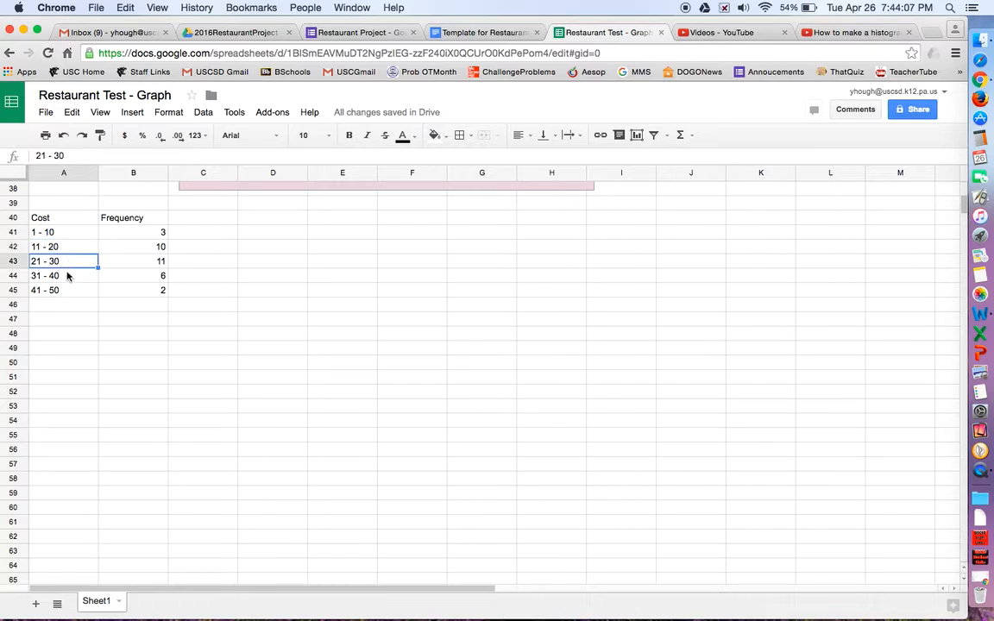
left_click(67, 276)
left_click(66, 293)
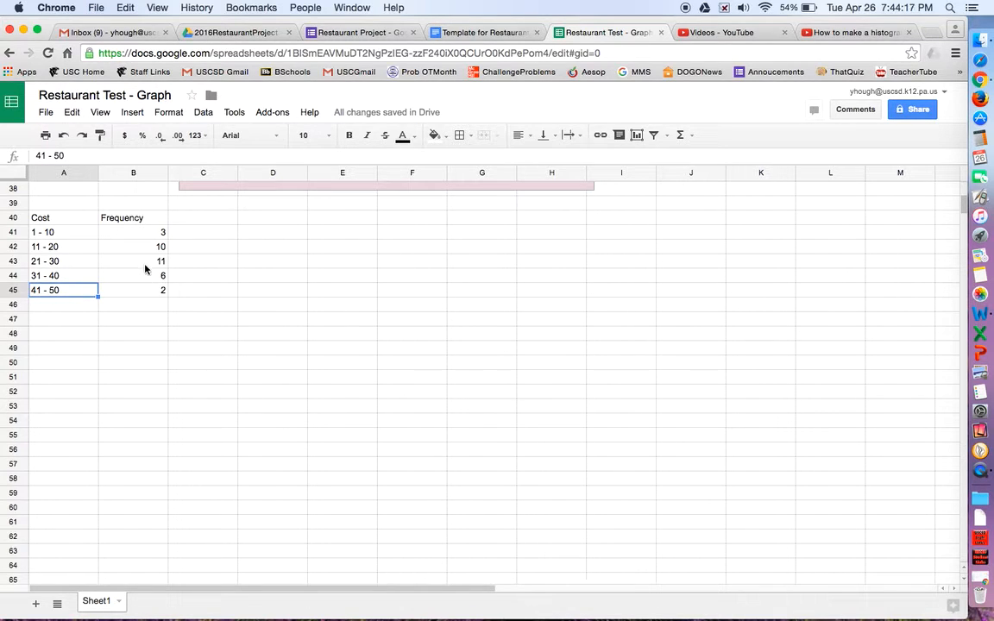
Create a chart from the Cost and Frequency data in A40:B45 and bring up the full choice of chart types
left_click(53, 222)
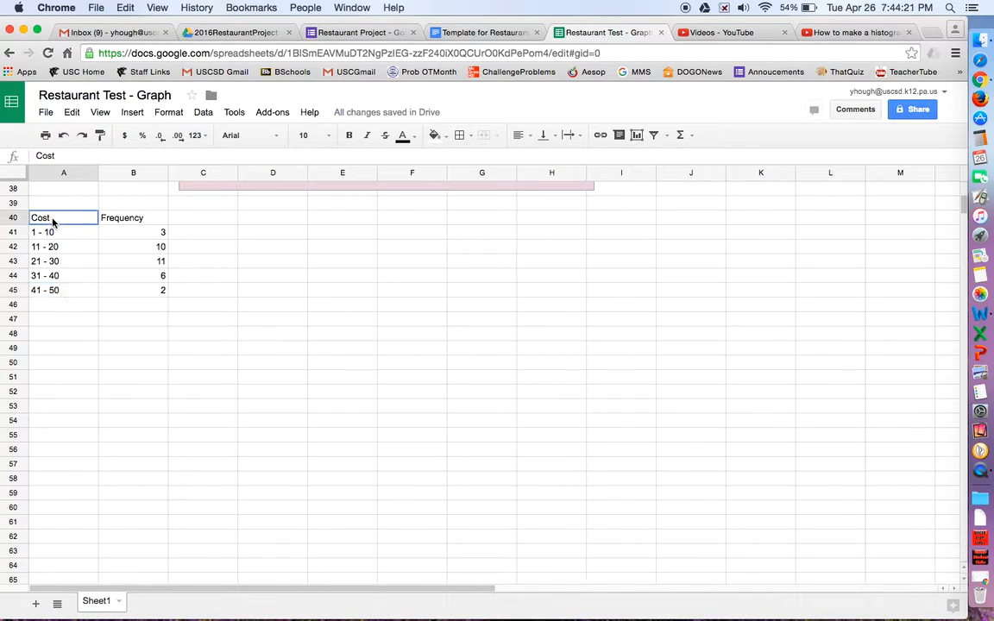
left_click_drag(52, 222, 137, 294)
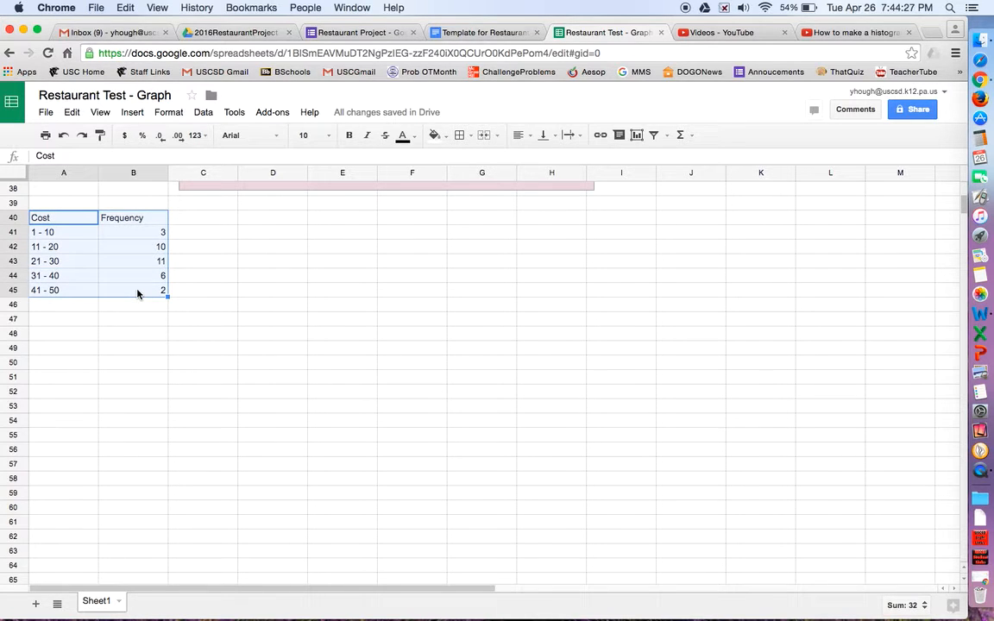
left_click(132, 112)
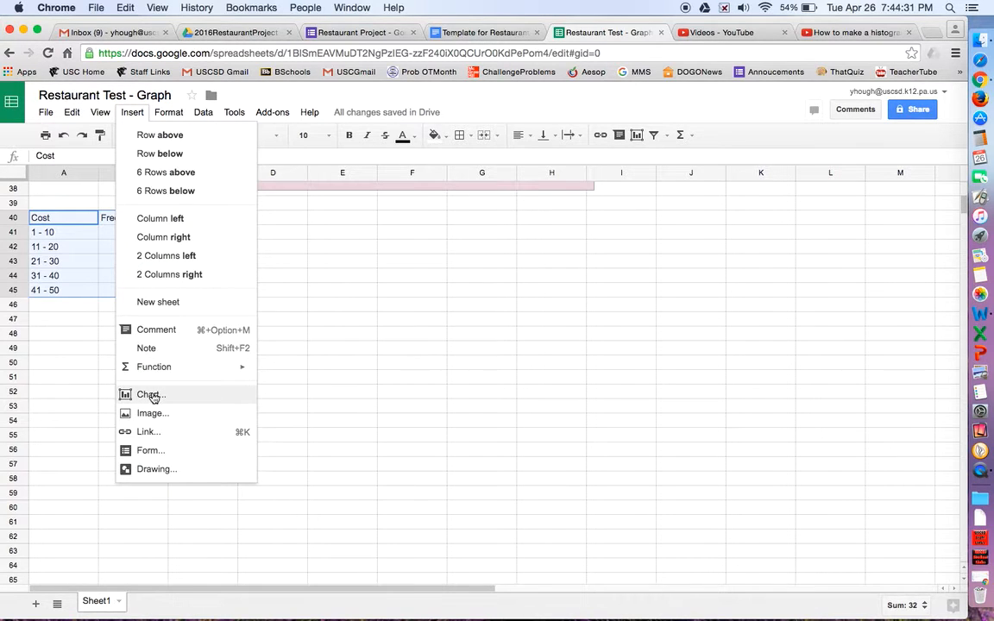
left_click(151, 395)
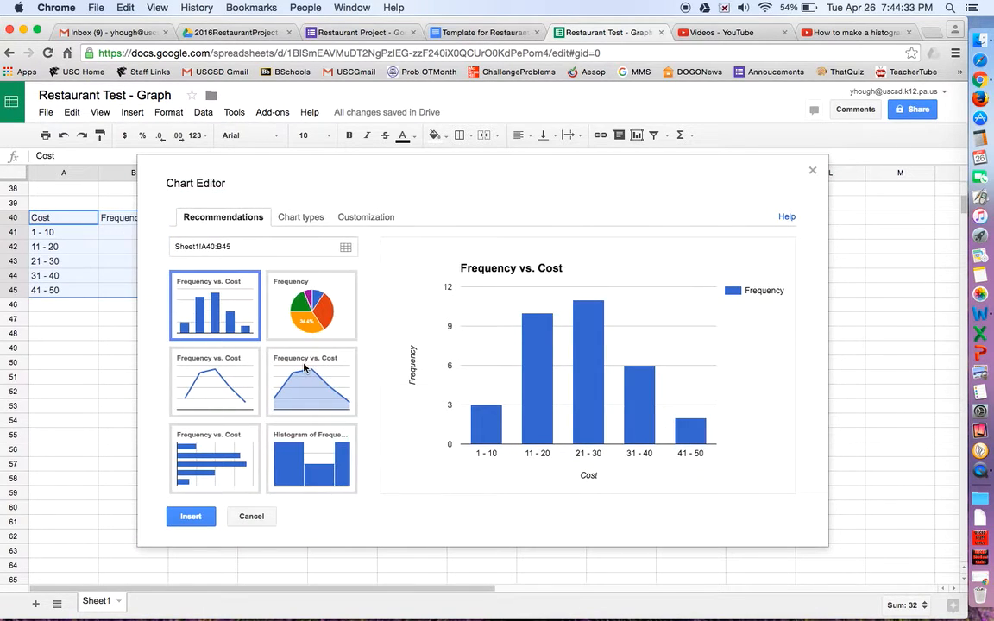
left_click(287, 216)
Try the Histogram chart type on the Cost and Frequency data
scroll(304, 362, "down", 5)
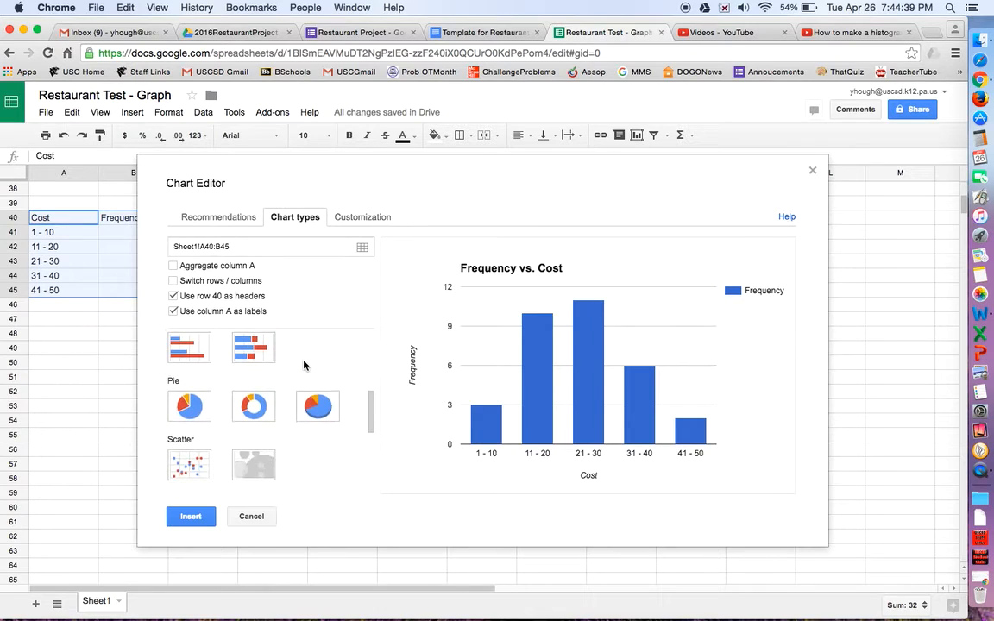
scroll(304, 365, "down", 3)
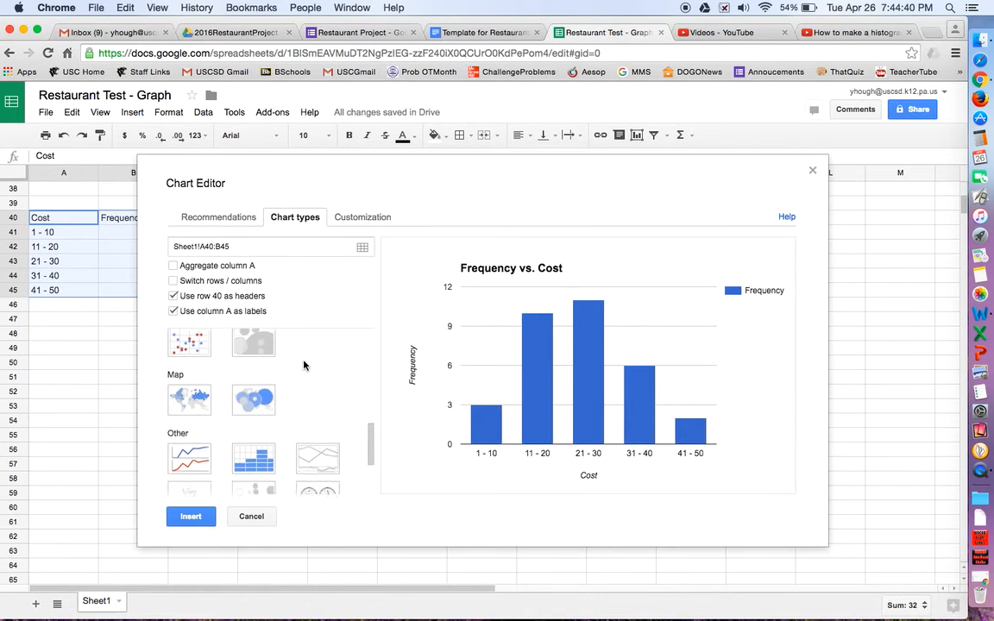
left_click(256, 444)
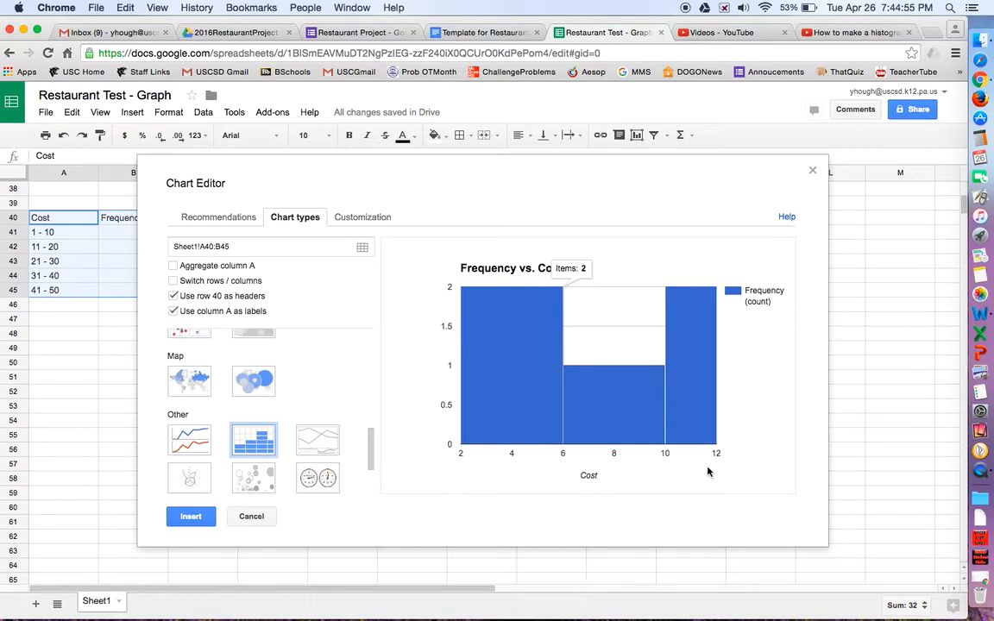
scroll(266, 441, "up", 1)
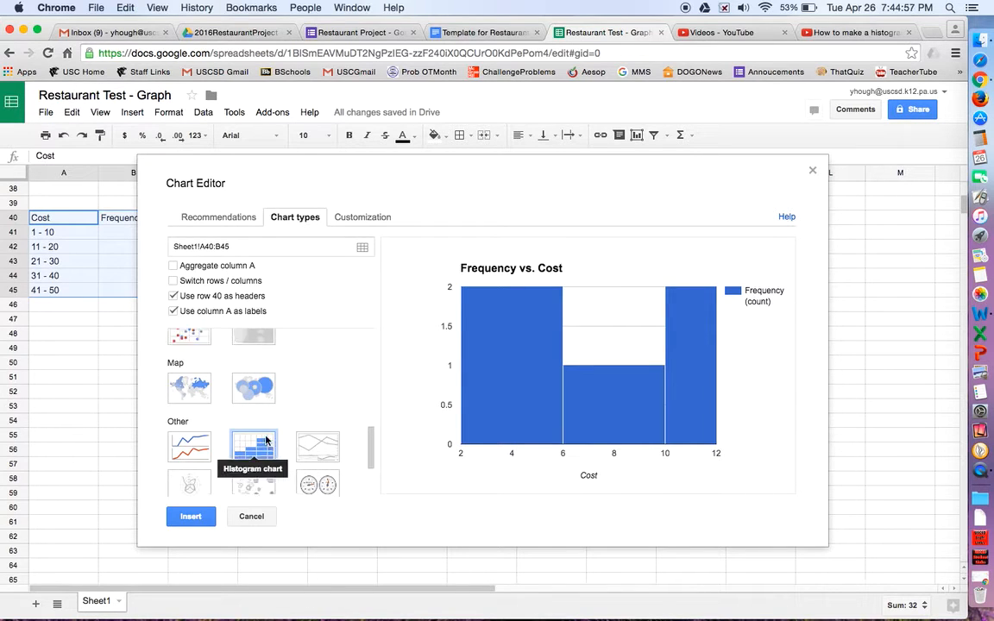
Change the chart type to the stacked stepped area chart, comparing it with the plain stepped area variant
scroll(266, 441, "up", 10)
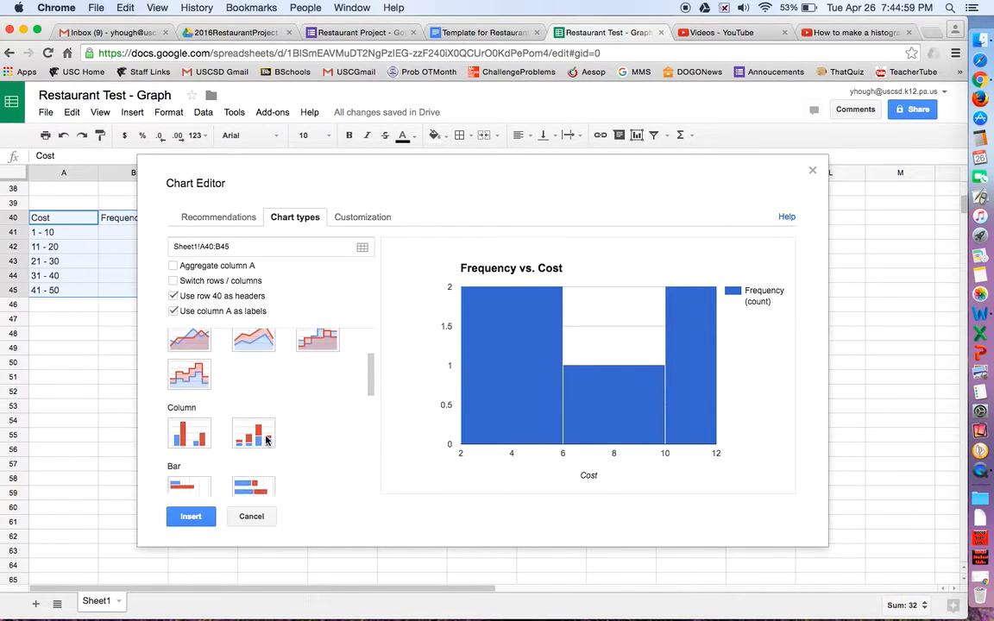
scroll(266, 440, "up", 3)
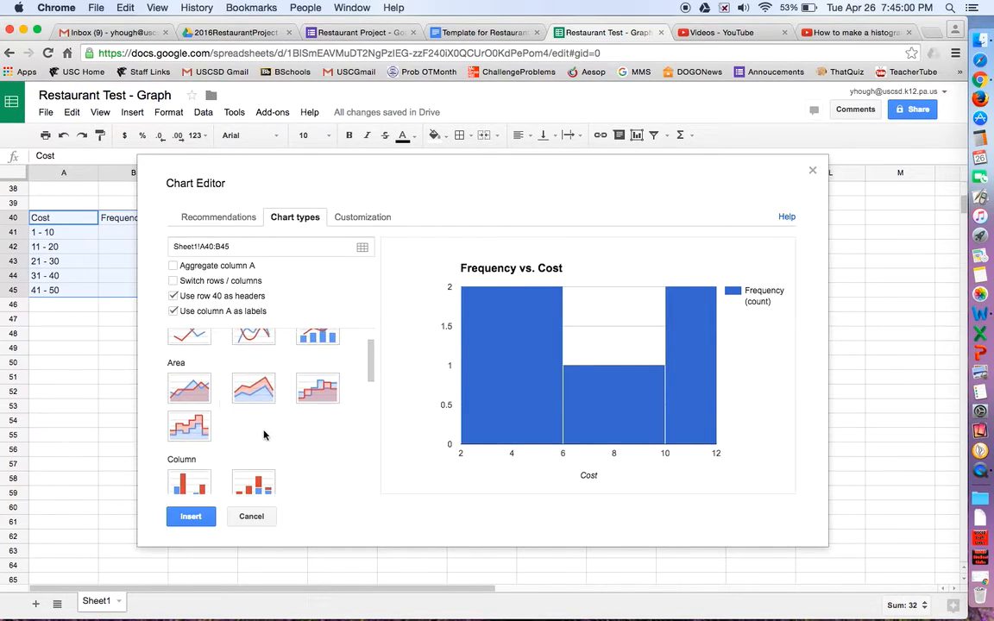
left_click(192, 421)
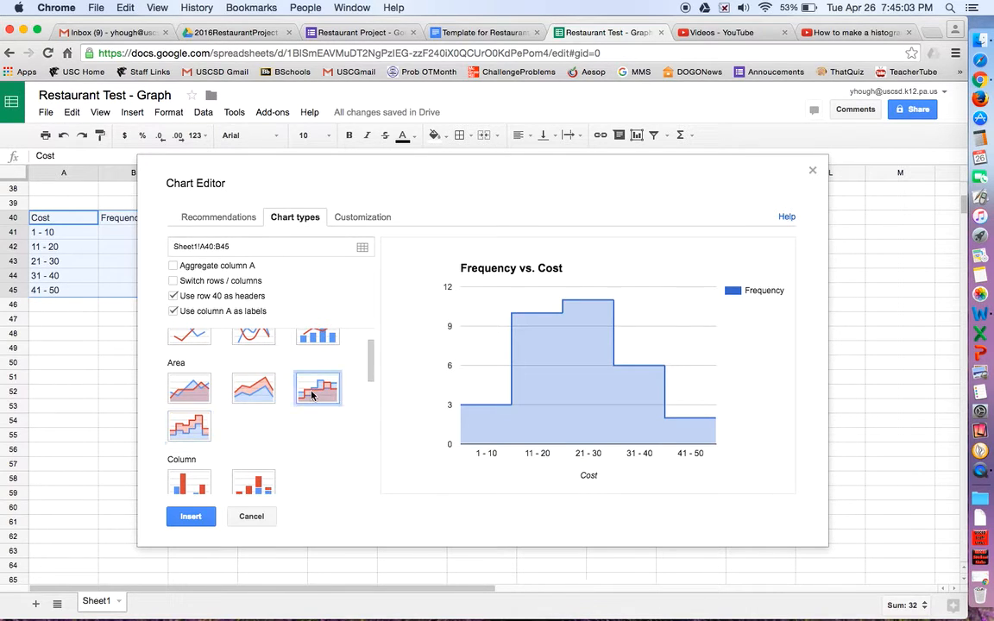
left_click(189, 425)
left_click(307, 392)
left_click(195, 431)
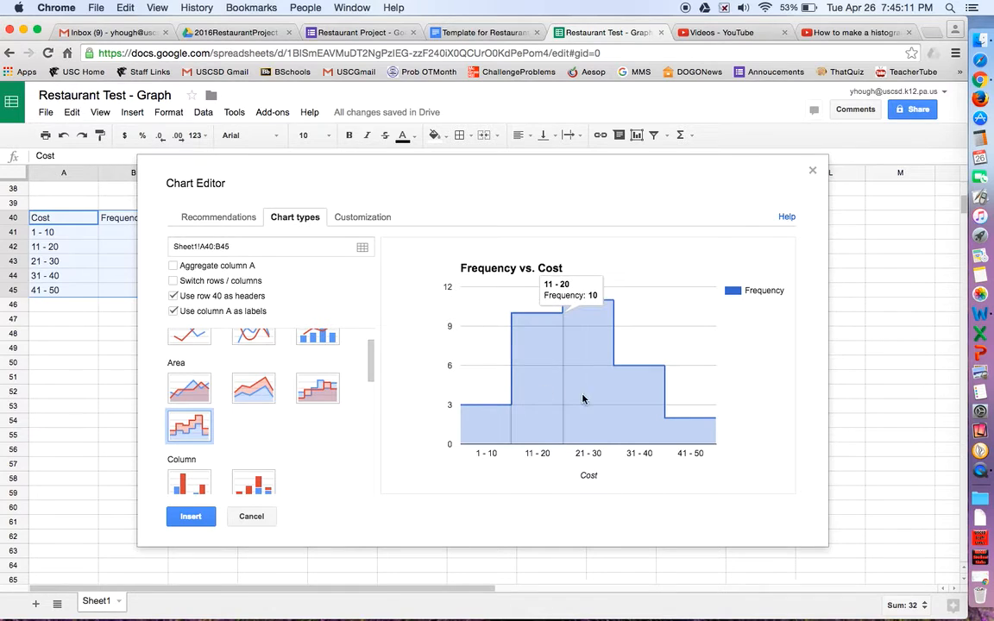
Replace the chart title with "How much are you willing to spend on an entree?"
left_click(354, 217)
left_click(262, 302)
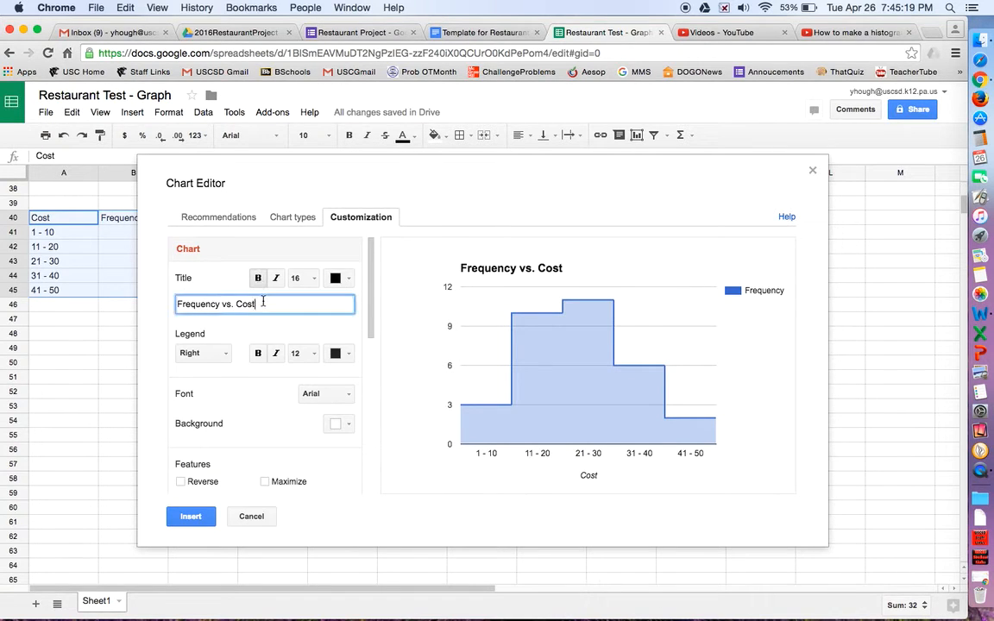
left_click_drag(256, 303, 164, 301)
type("How much are you willin go")
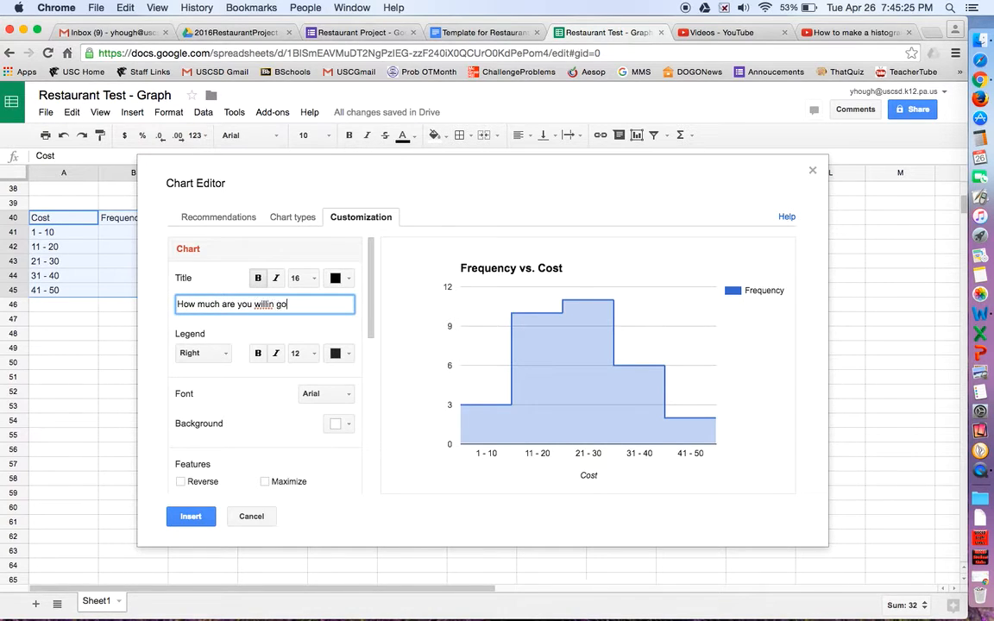
type("g to spend on an entree?")
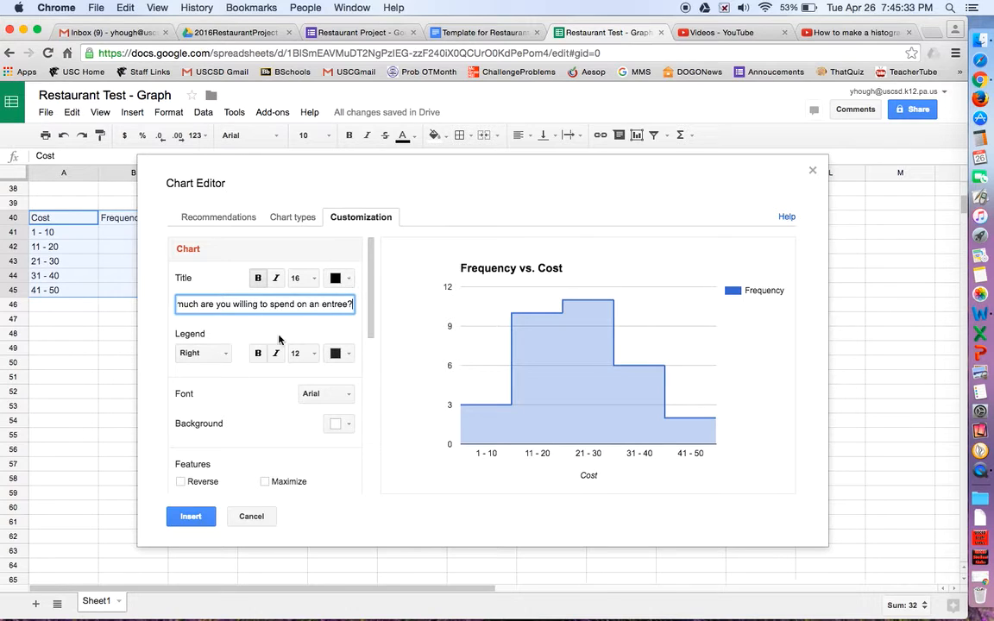
Remove the chart's legend by setting its position to None
scroll(241, 323, "down", 1)
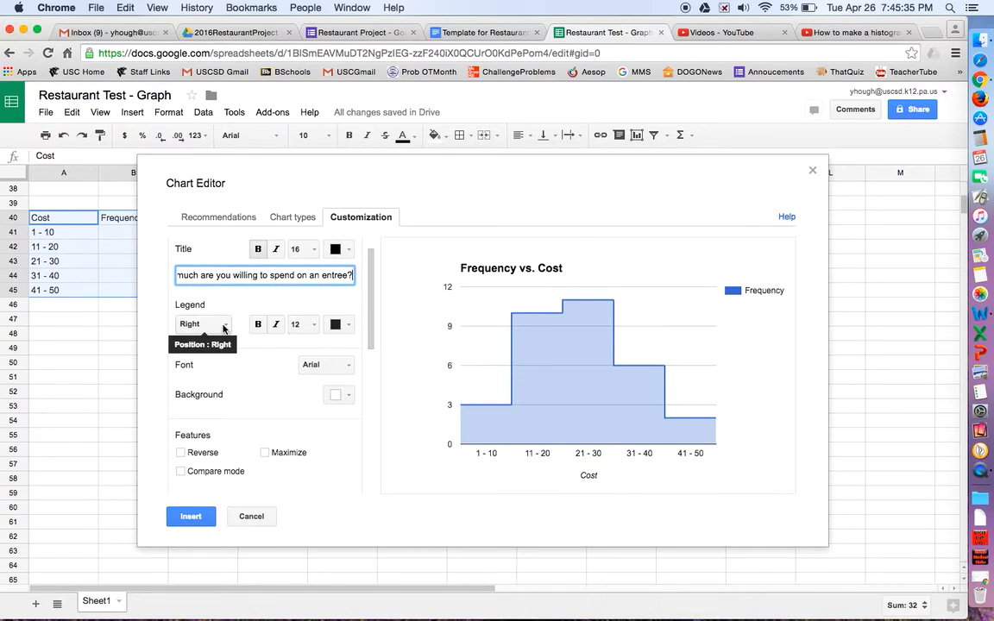
left_click(220, 325)
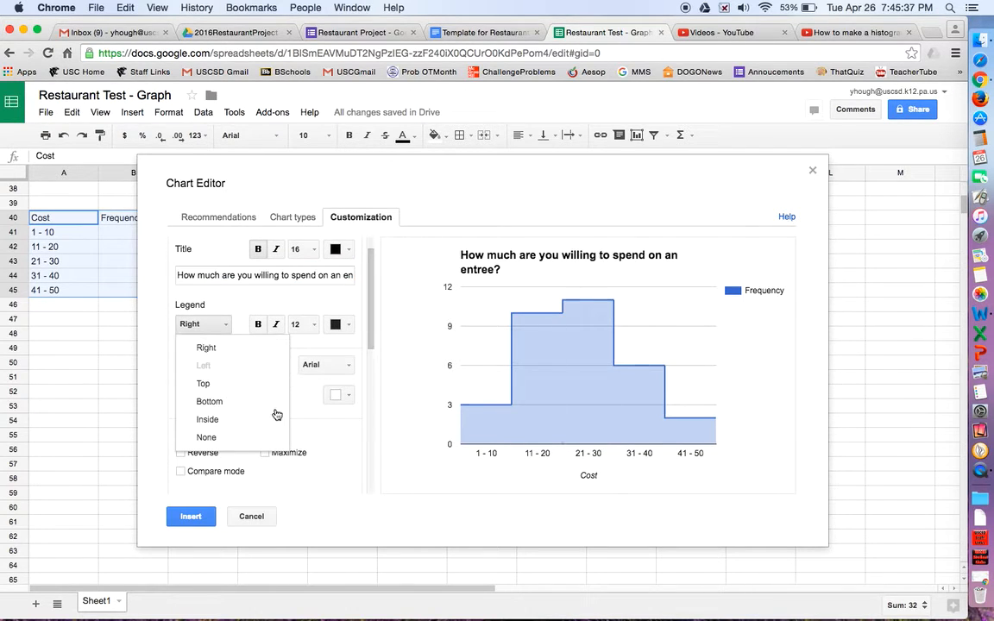
left_click(211, 437)
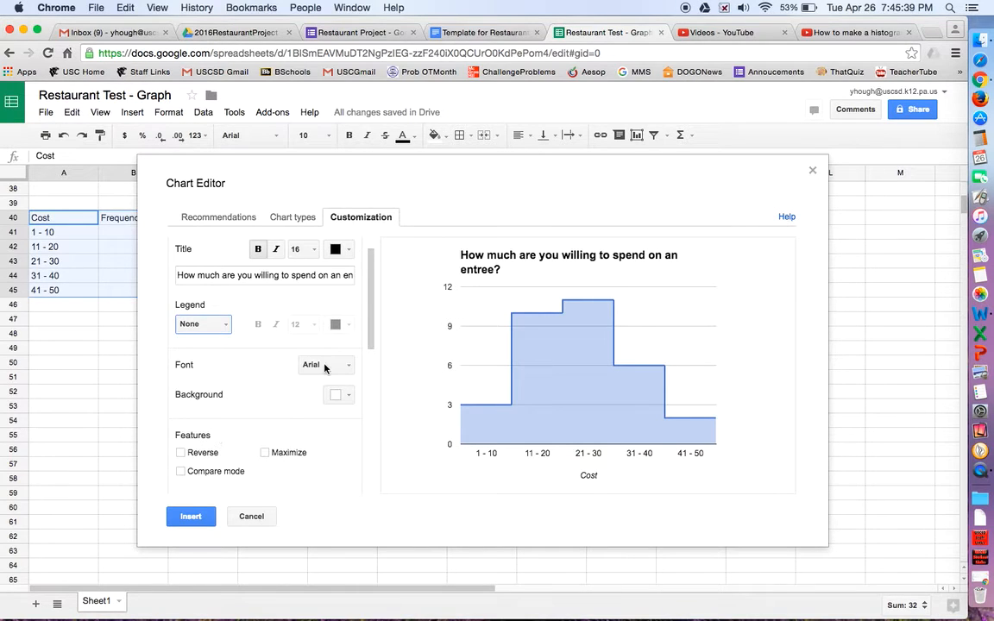
Set the horizontal axis title to "Cost ($)"
scroll(323, 367, "down", 2)
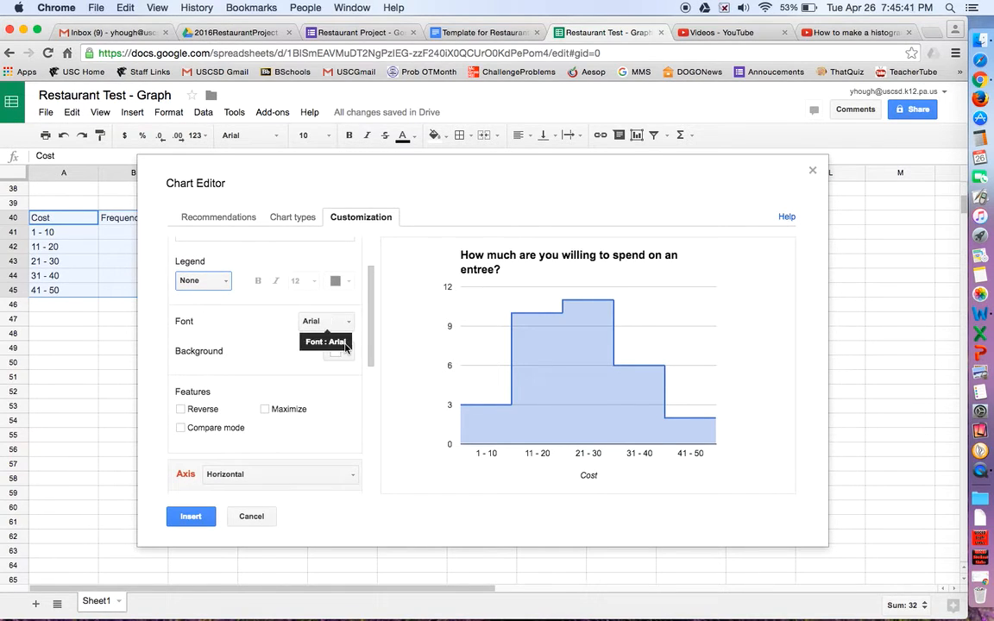
scroll(289, 380, "down", 3)
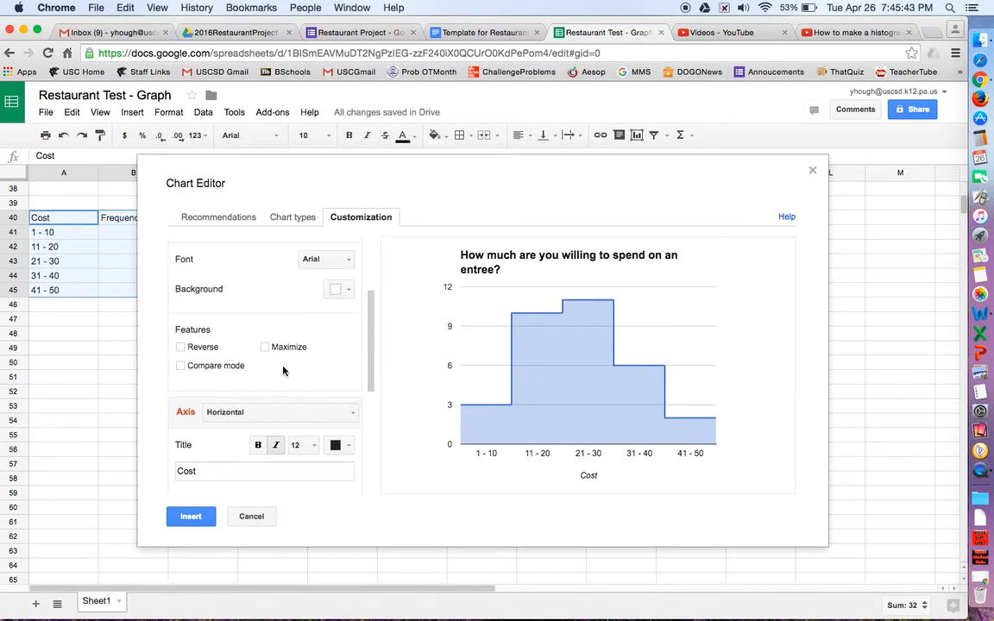
scroll(268, 338, "down", 3)
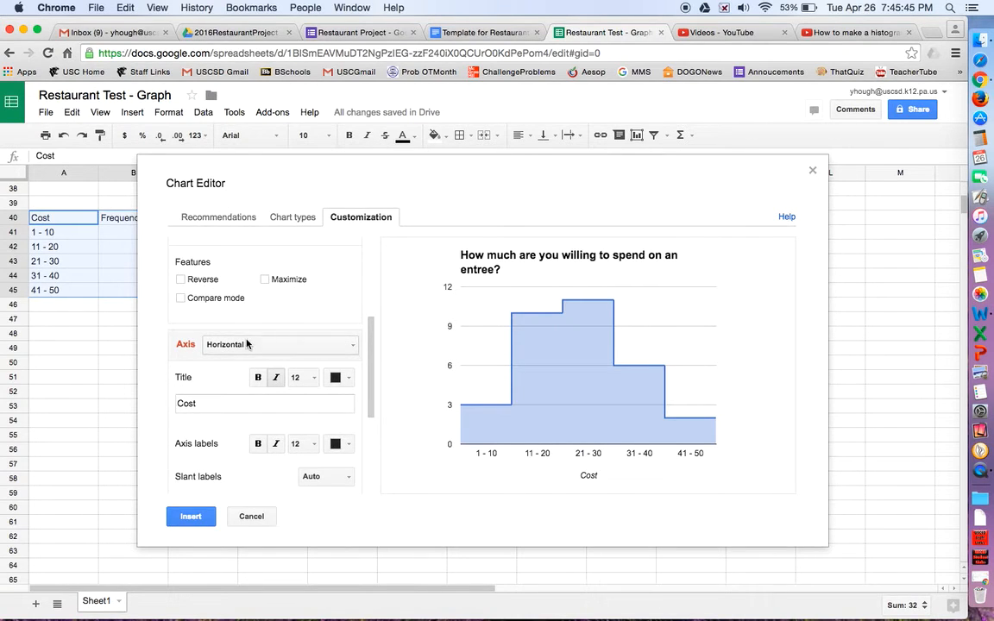
left_click(205, 404)
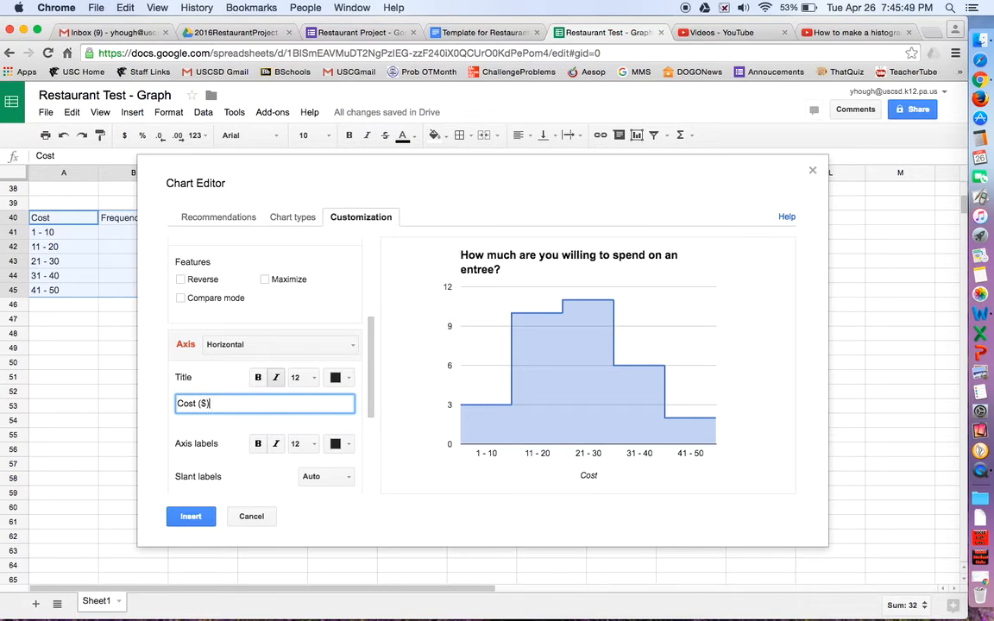
Title the left vertical axis "Frequency" and return to the horizontal axis settings
left_click(217, 344)
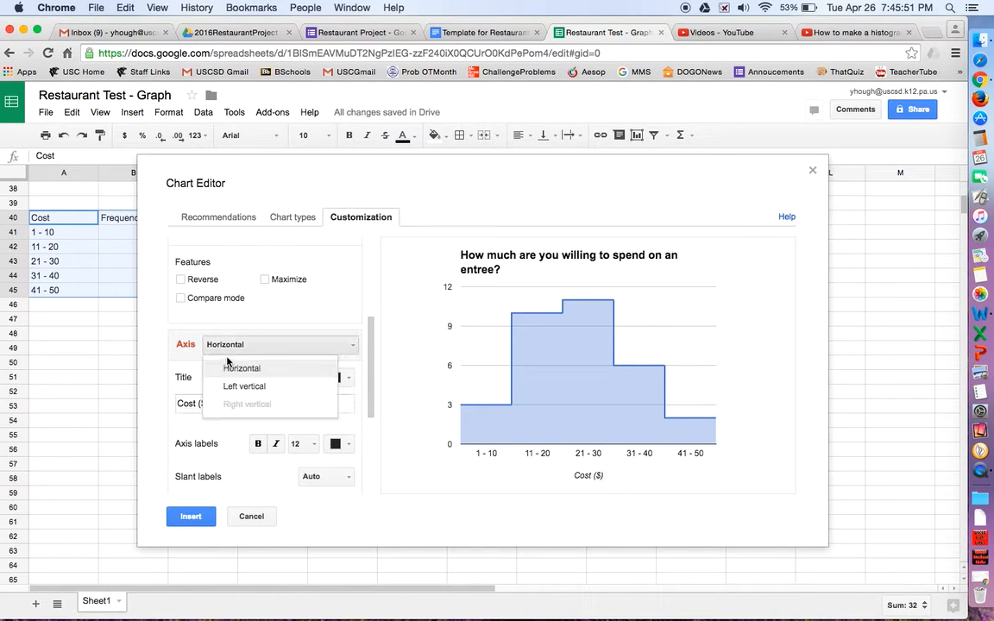
left_click(233, 388)
left_click(212, 402)
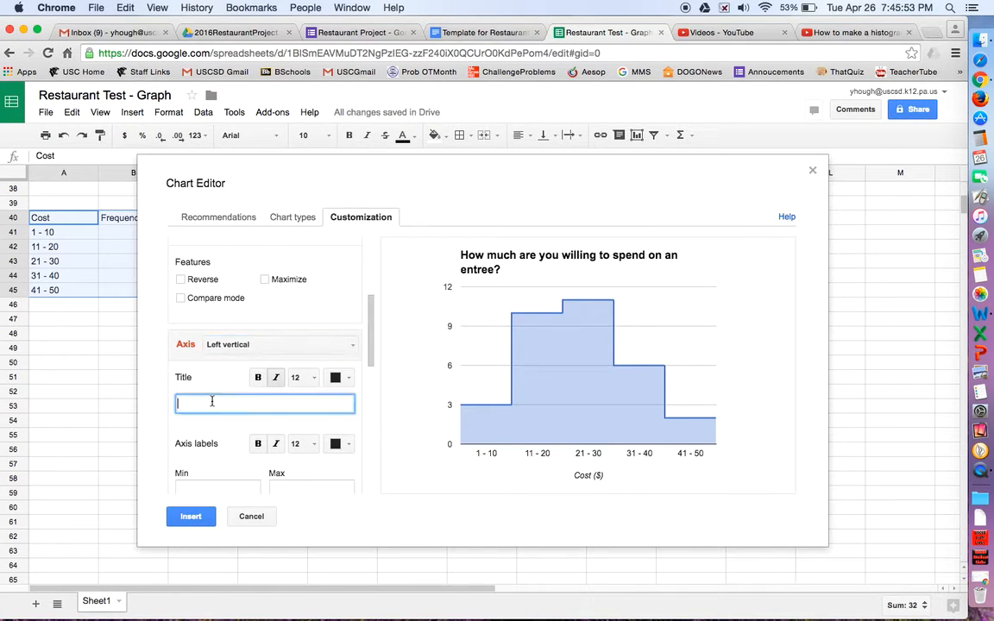
type("Frequency")
left_click(226, 345)
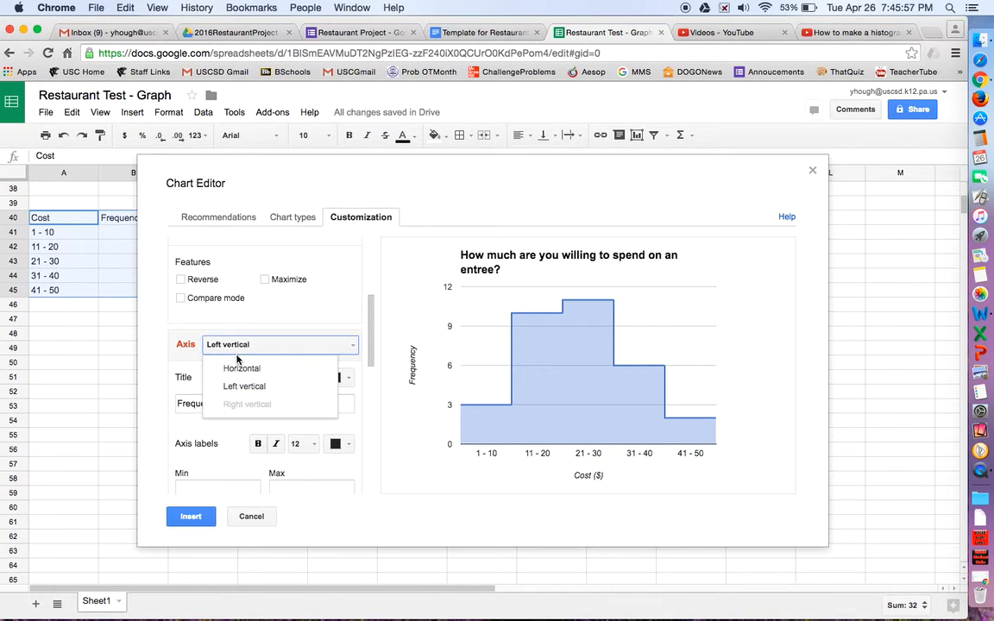
left_click(239, 368)
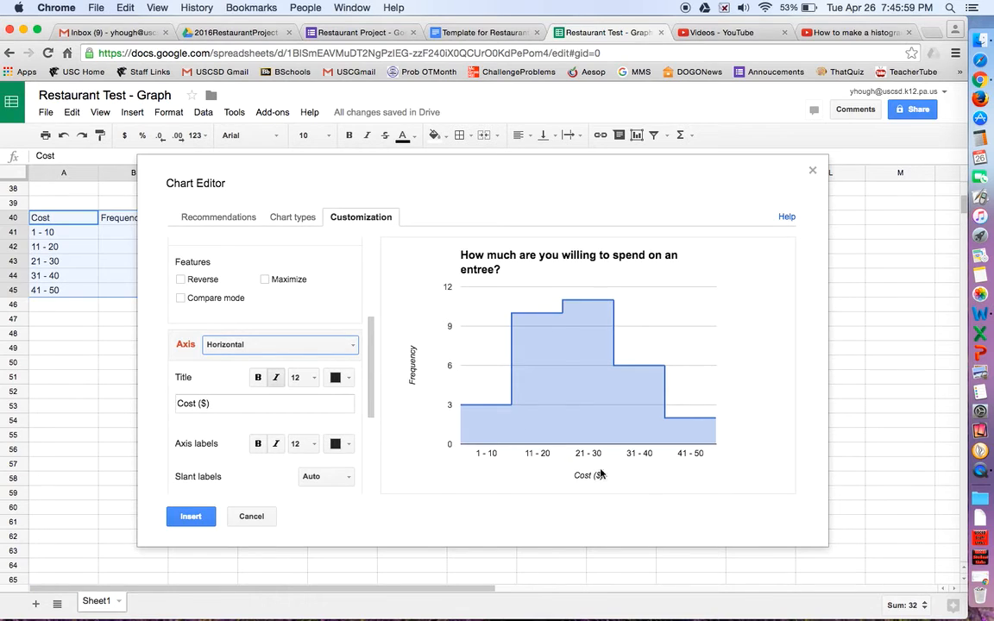
Set the Frequency series' area opacity to 70% in the chart customization
scroll(332, 438, "down", 1)
scroll(332, 438, "down", 3)
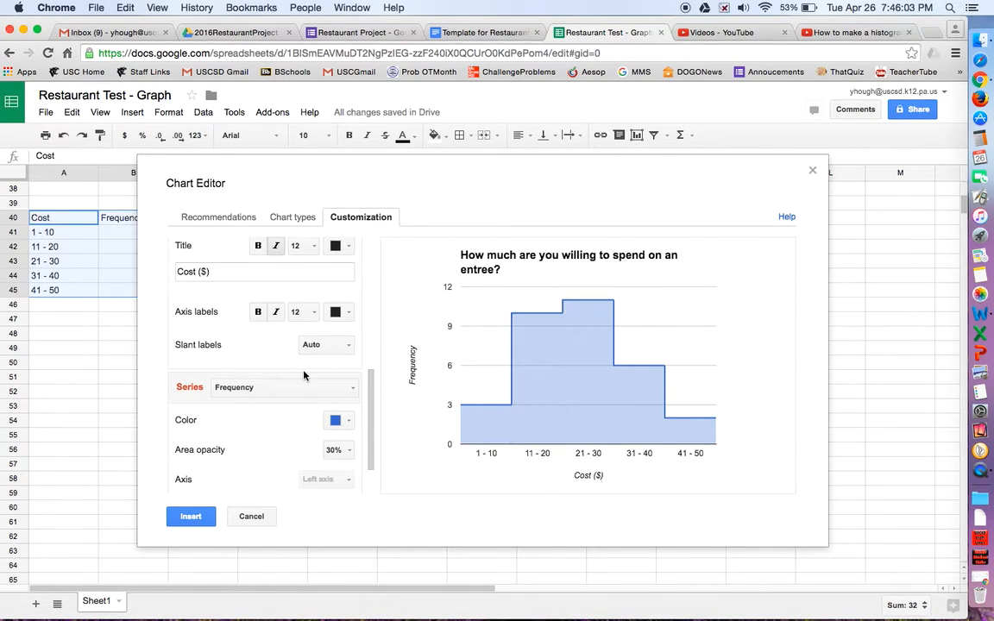
left_click(279, 389)
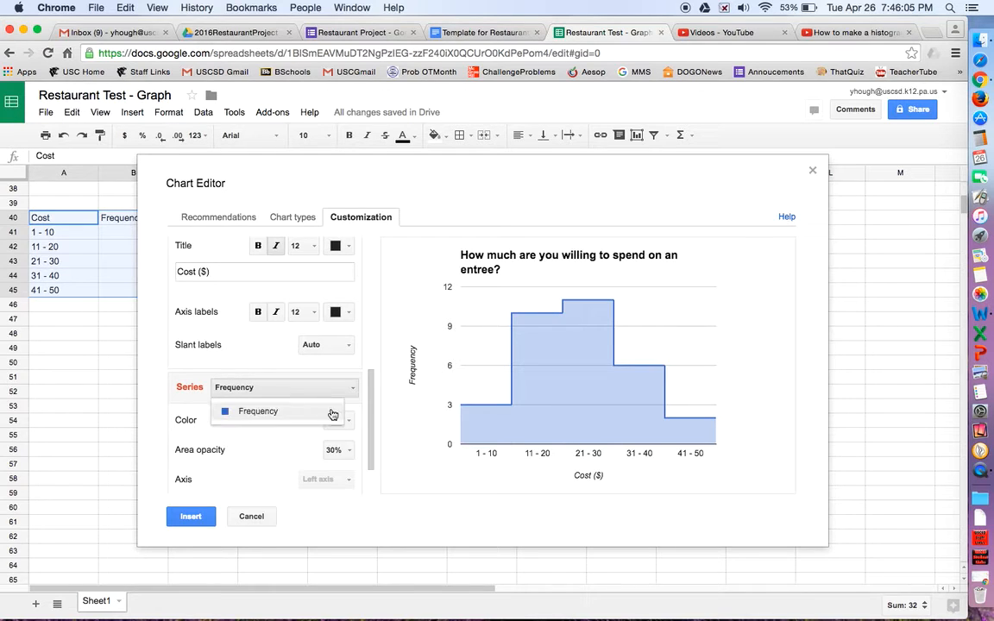
left_click(335, 450)
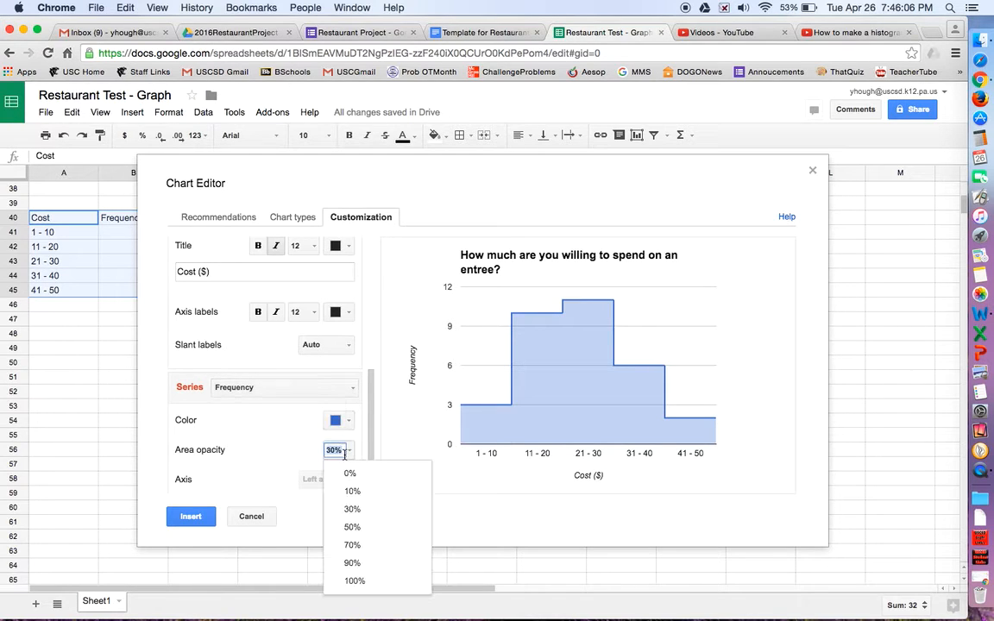
left_click(354, 545)
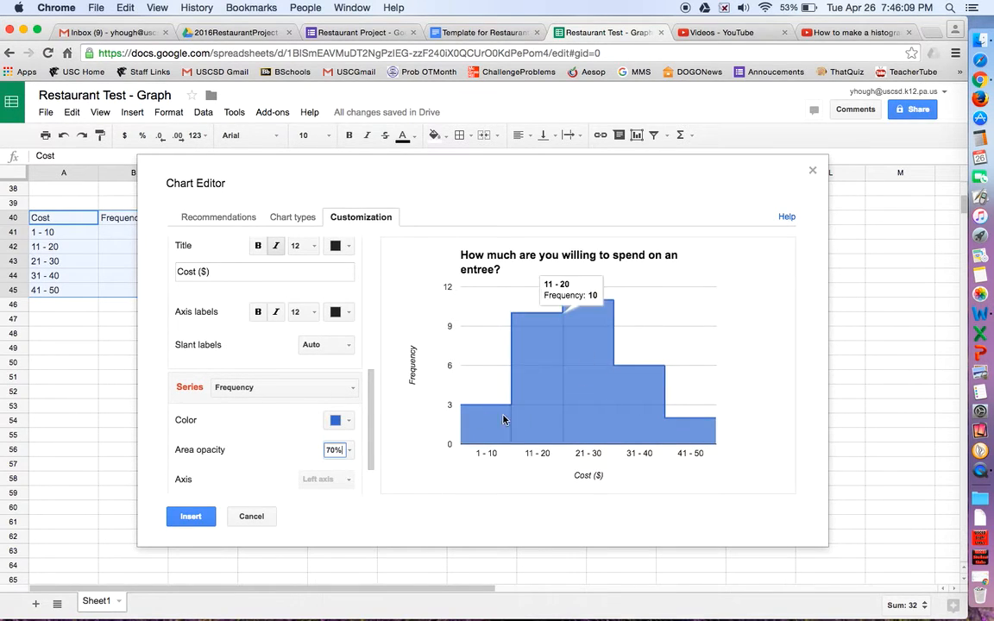
left_click(315, 392)
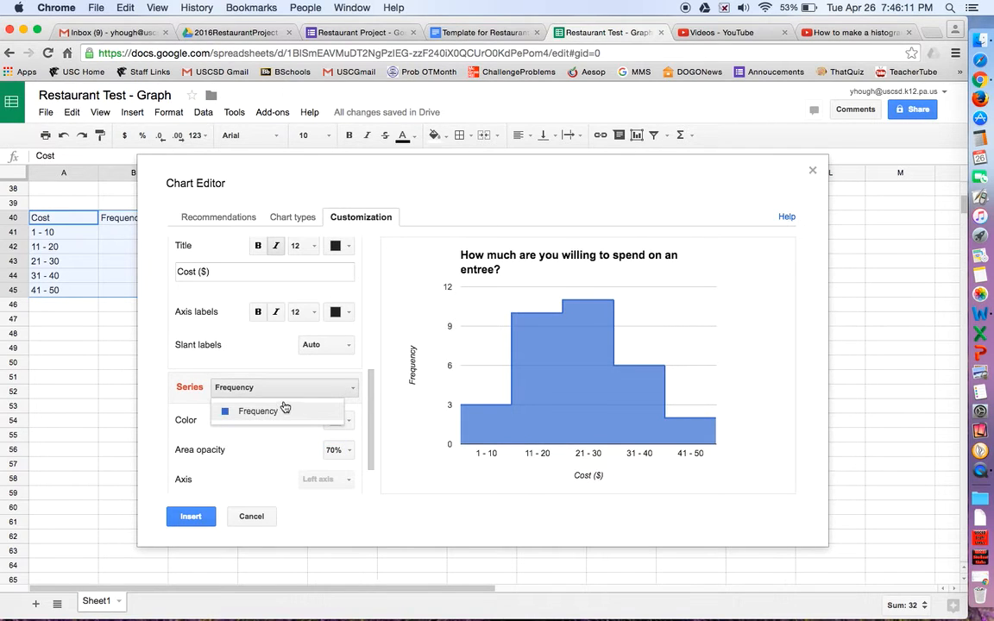
left_click(289, 412)
scroll(257, 463, "down", 2)
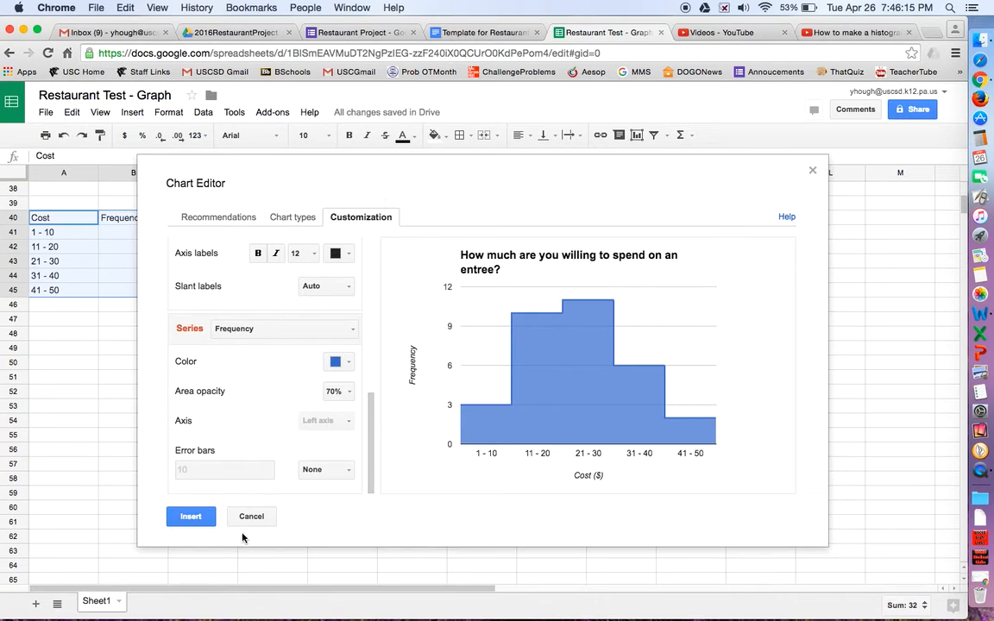
Insert the chart into the sheet and move it beside the cost table, over about columns C to H from row 40
left_click(191, 516)
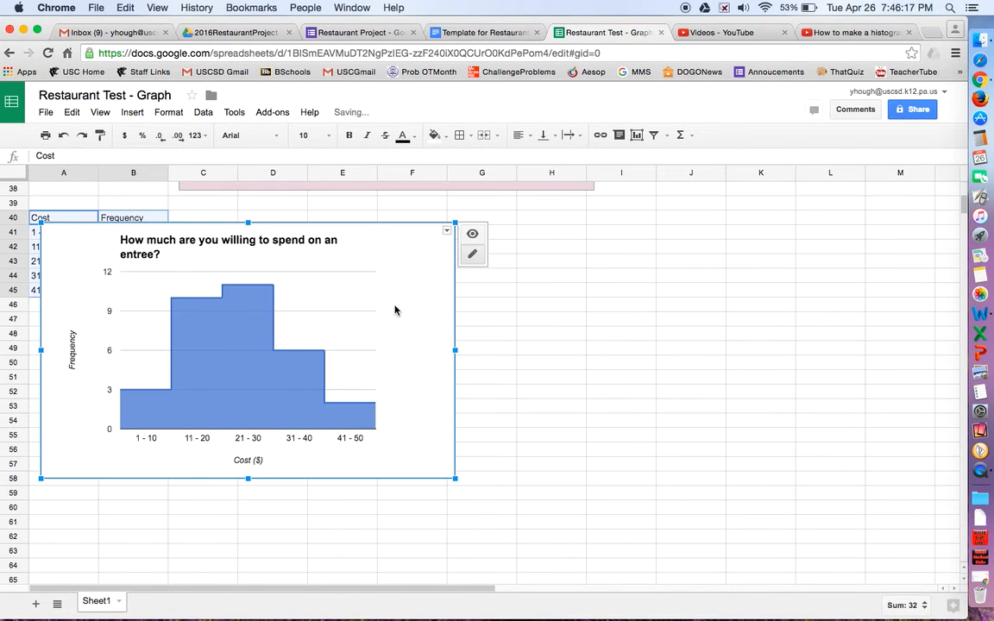
left_click_drag(417, 303, 536, 293)
left_click(683, 340)
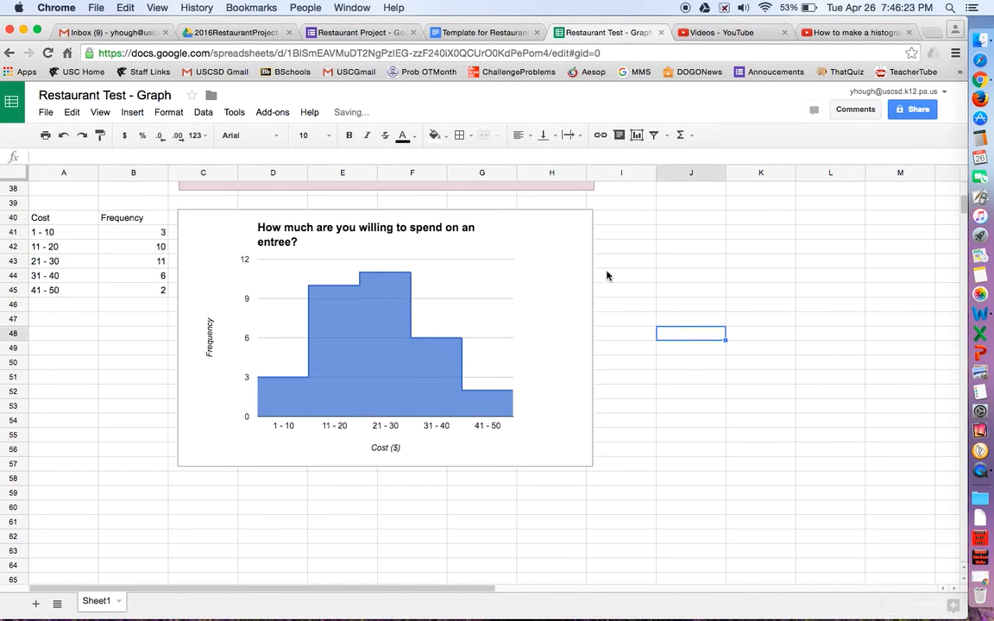
Switch the chart to edit mode and select its Frequency series so that each bar is outlined individually
left_click(399, 316)
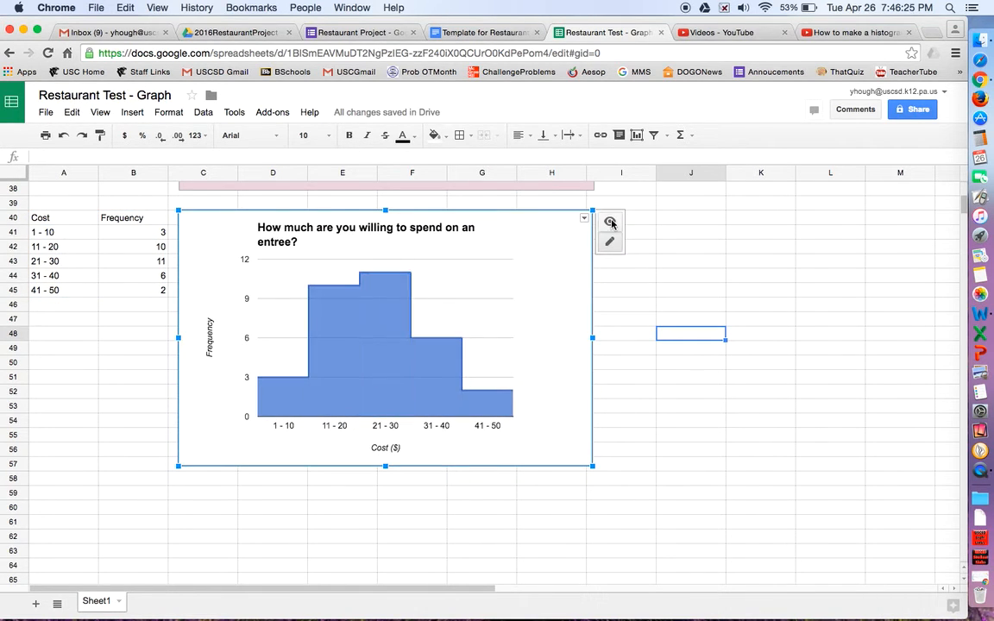
left_click(362, 354)
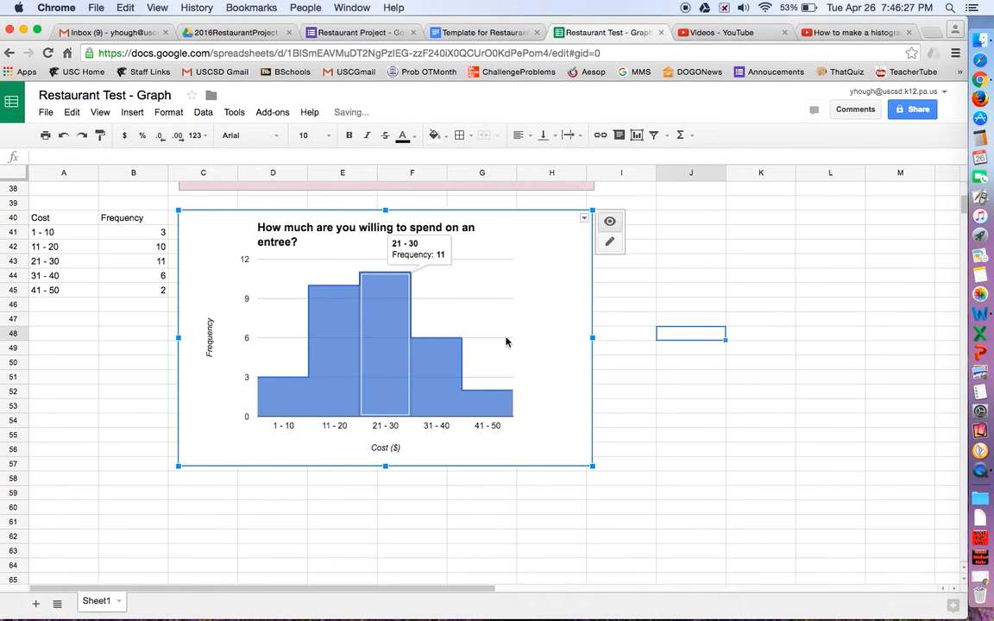
left_click(609, 241)
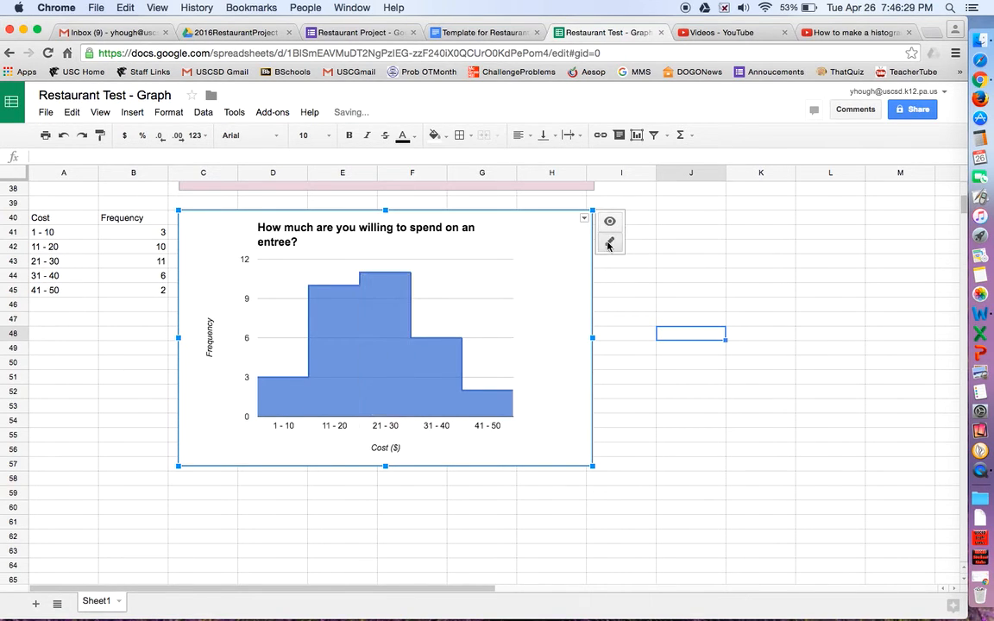
left_click(378, 330)
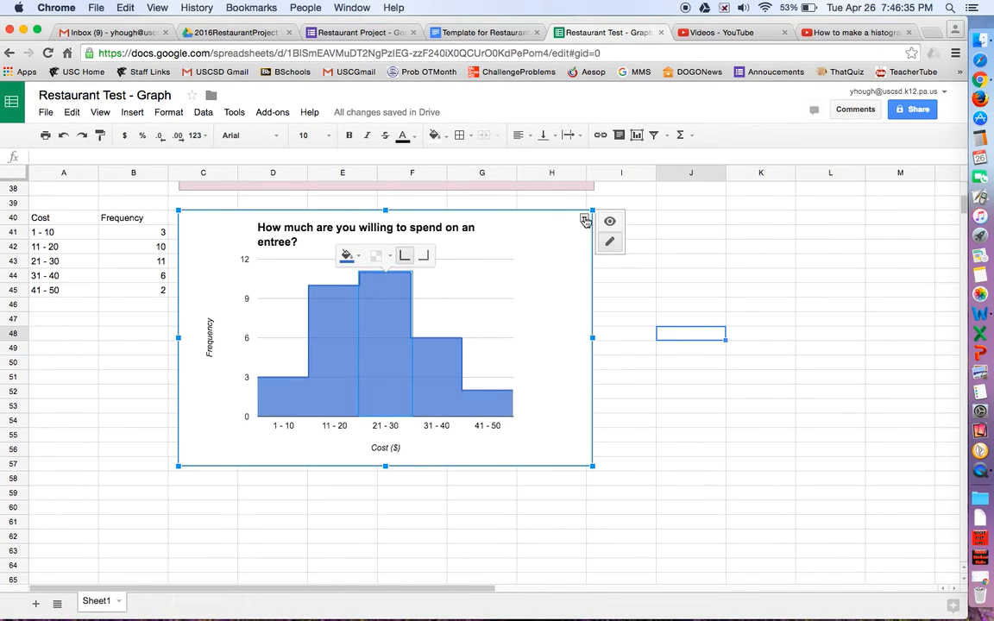
left_click(360, 368)
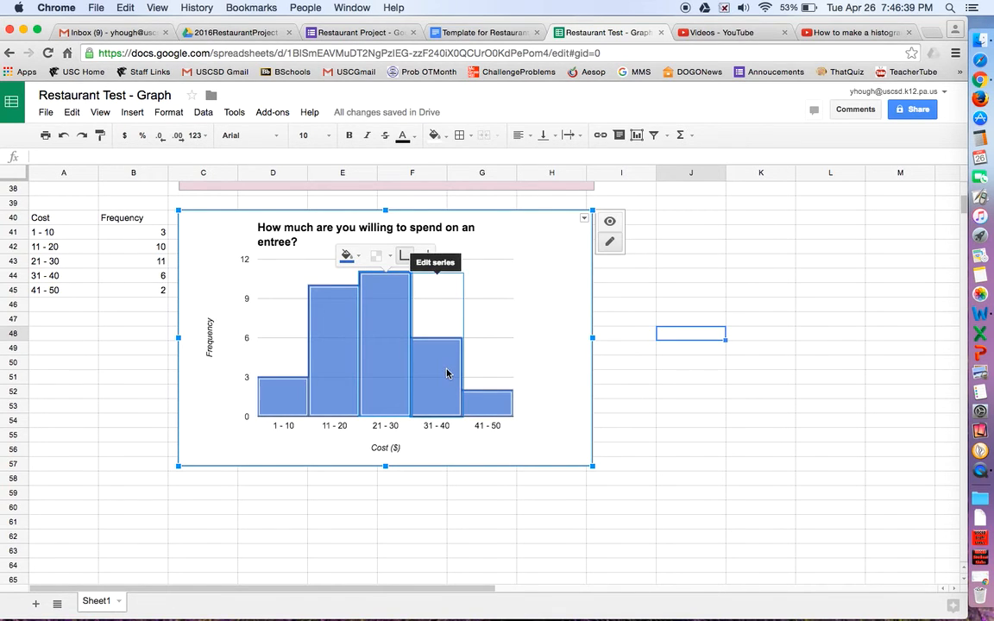
Copy the chart and paste it under the red instruction in the Histogram cell of the Template for Restaurant Project document
left_click(585, 219)
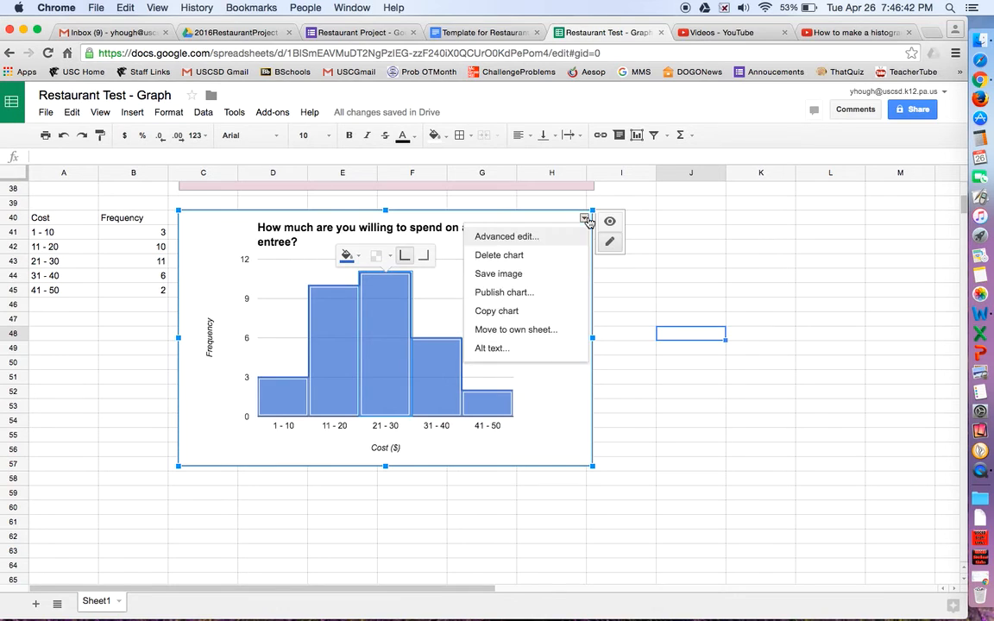
left_click(513, 313)
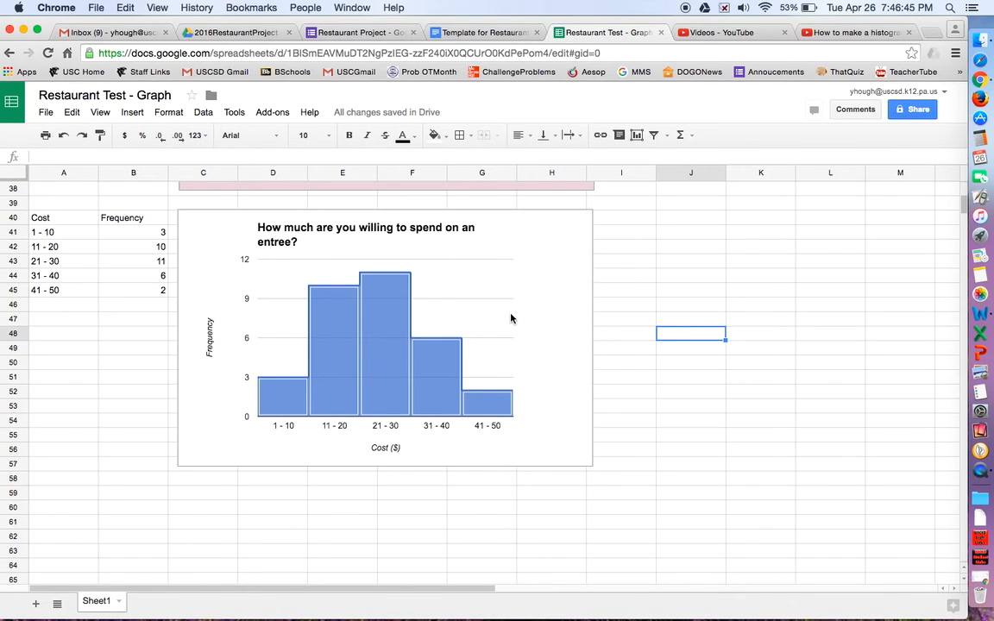
left_click(489, 34)
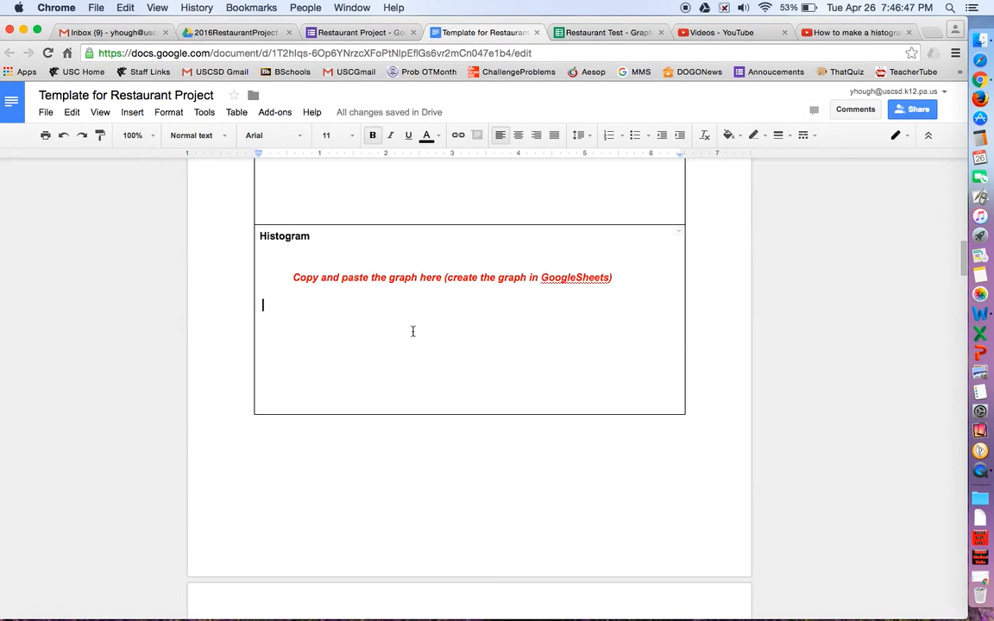
scroll(412, 330, "up", 3)
scroll(413, 330, "down", 2)
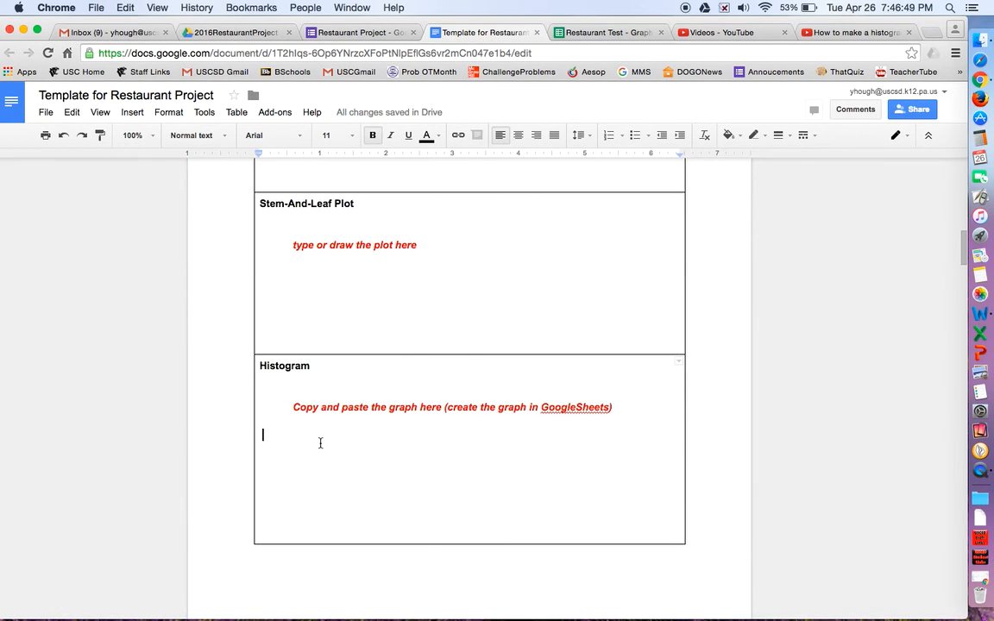
key("super+v")
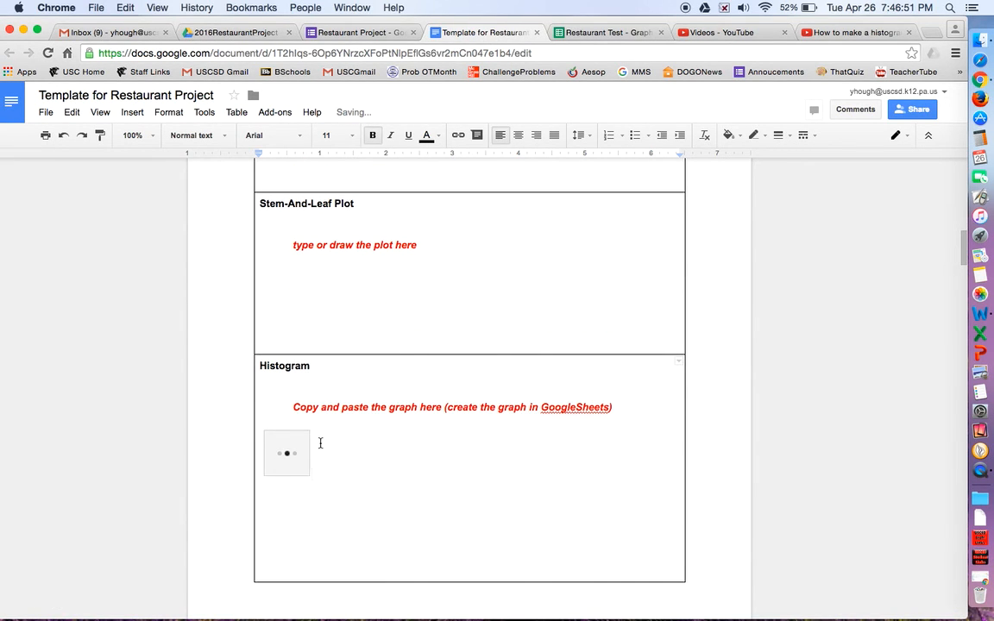
Shrink the pasted histogram proportionally to about four-fifths of its original size
scroll(320, 443, "down", 10)
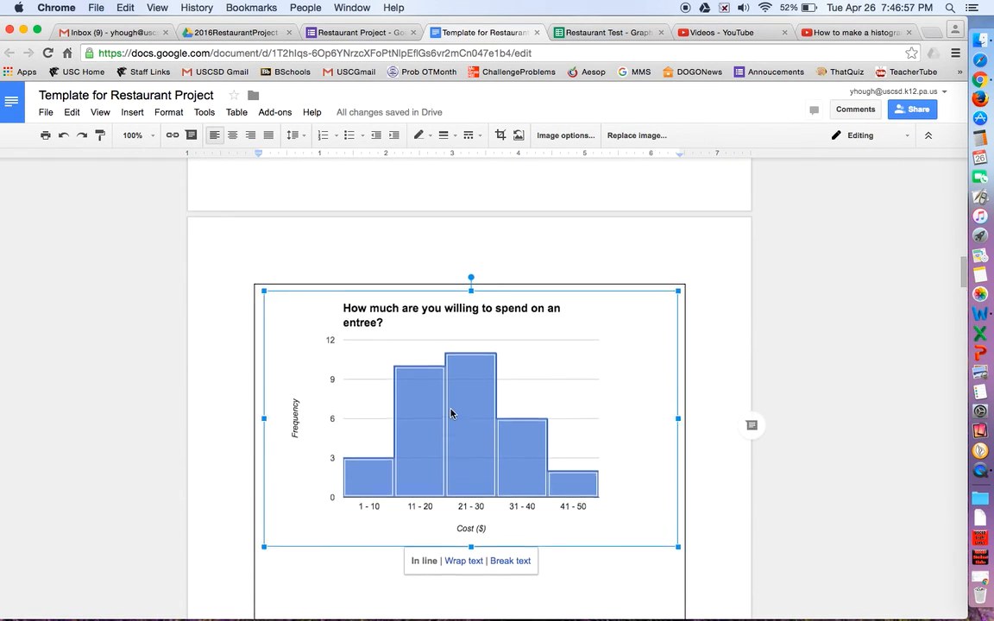
scroll(451, 413, "up", 5)
scroll(451, 409, "down", 4)
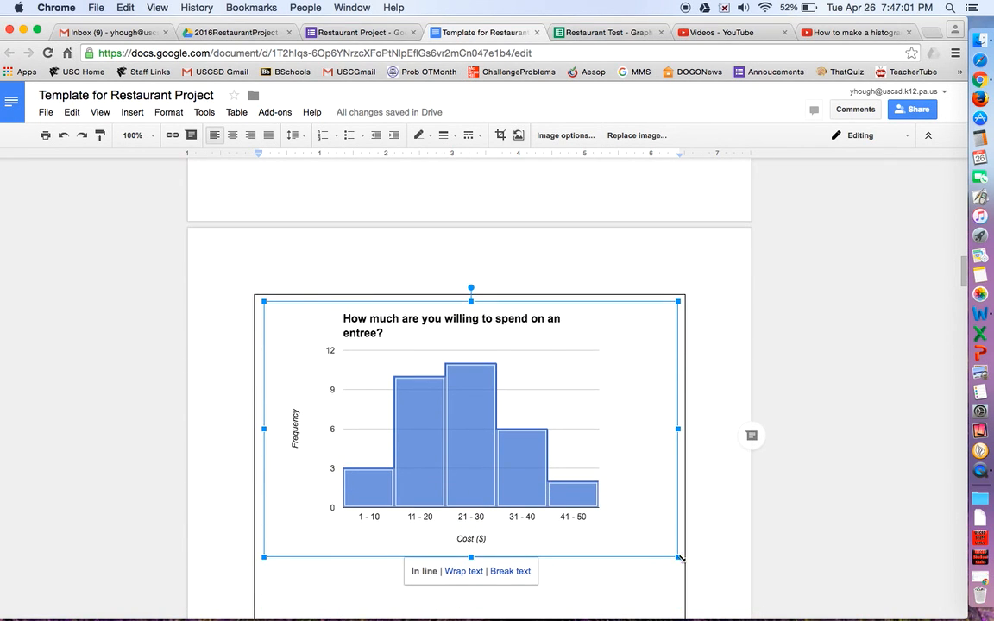
left_click_drag(679, 559, 603, 478)
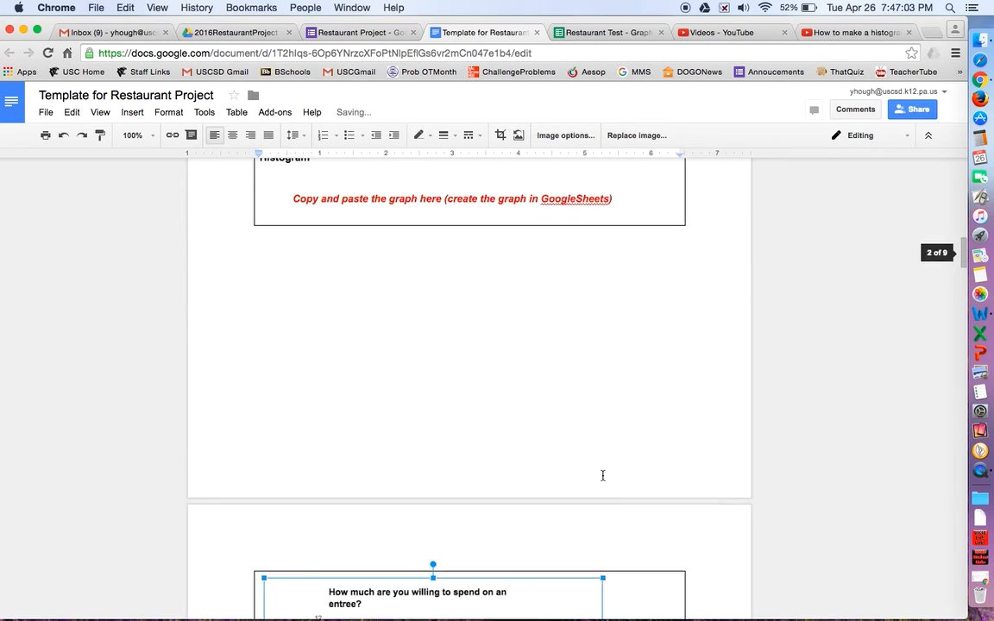
Delete the red "Copy and paste the graph here" instruction and its surrounding blank lines so the chart moves up under the Histogram heading
scroll(603, 476, "up", 1)
left_click_drag(261, 259, 594, 306)
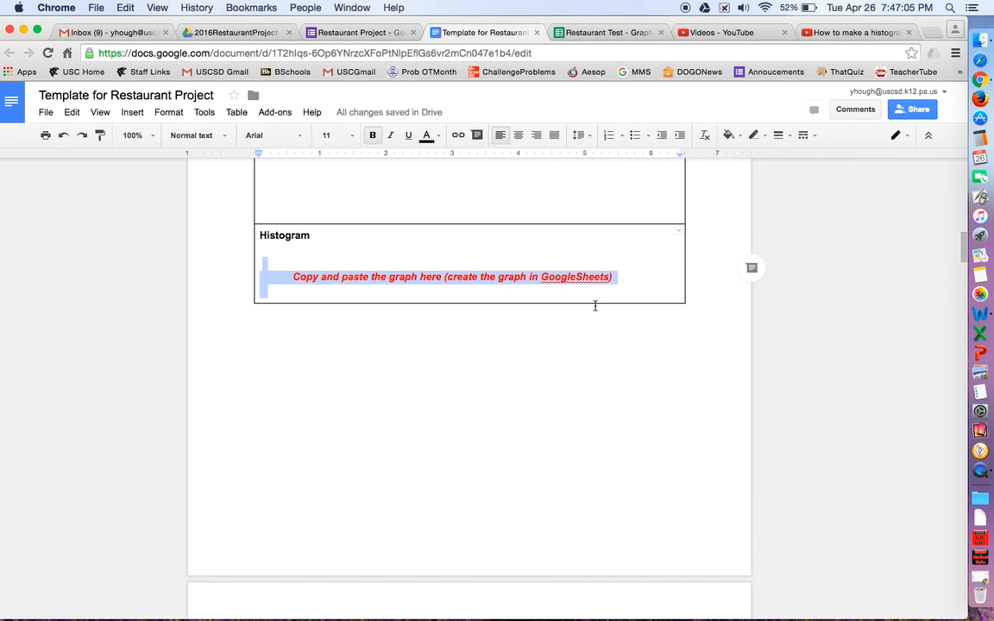
key("super+v")
scroll(518, 276, "up", 2)
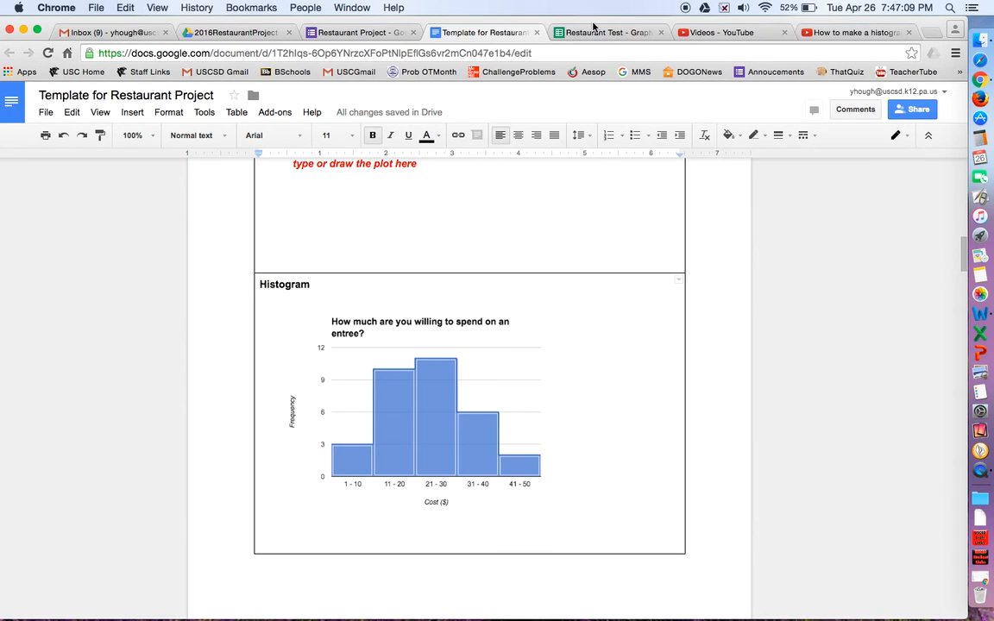
Switch back to the Restaurant Test - Graph spreadsheet and select the Frequency bars in the chart
left_click(597, 33)
left_click(518, 321)
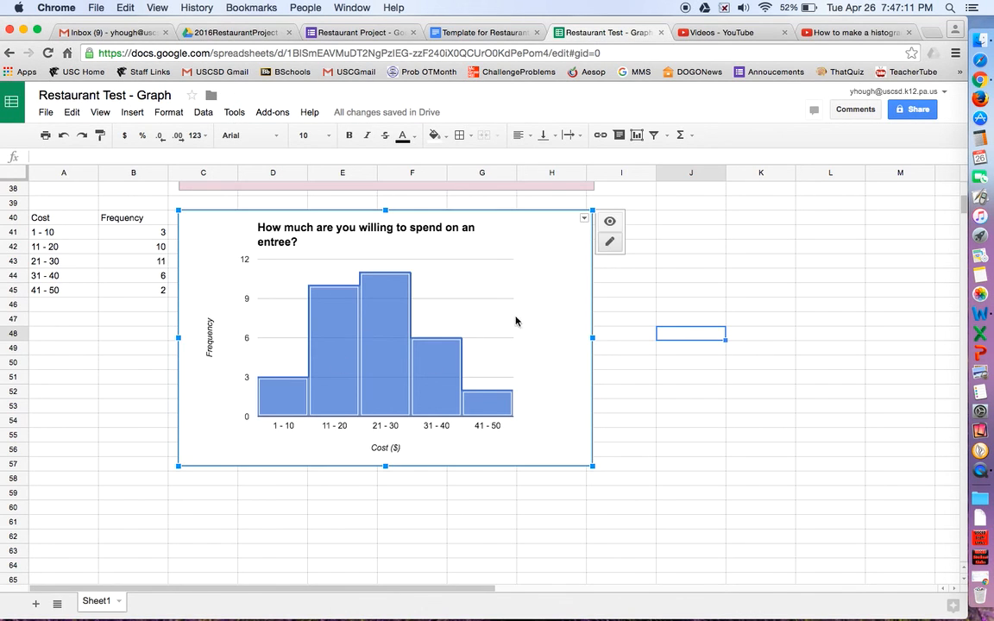
left_click(406, 326)
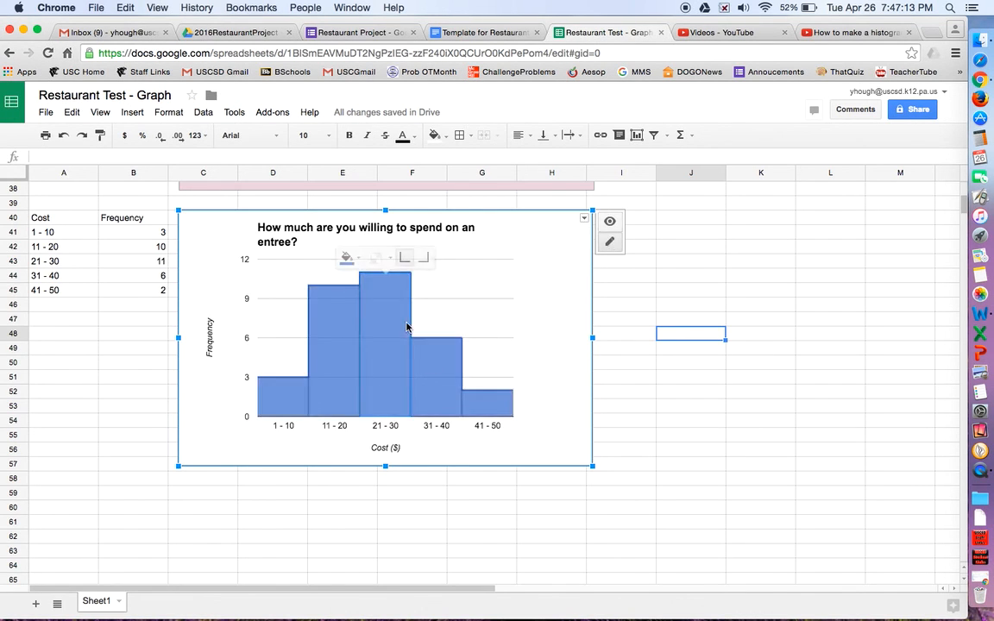